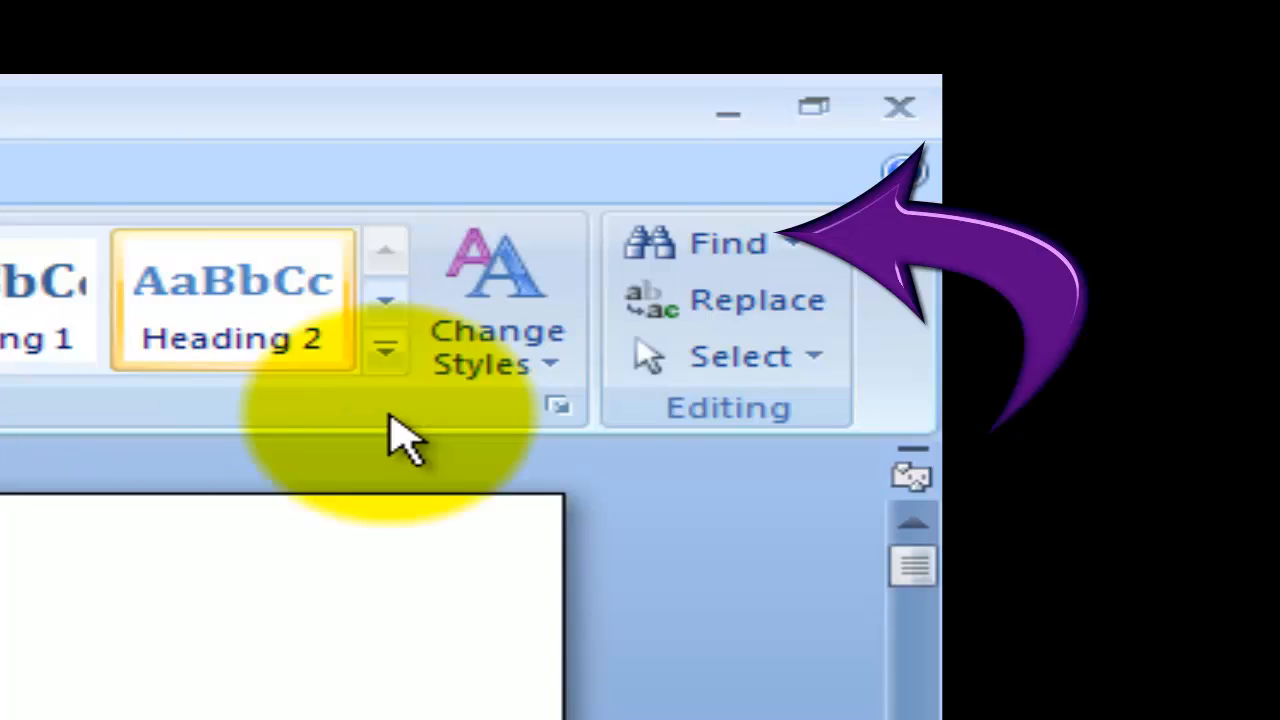
# - Open the Find and Replace dialog for finding text and clear the existing search term
pyautogui.click(727, 245)
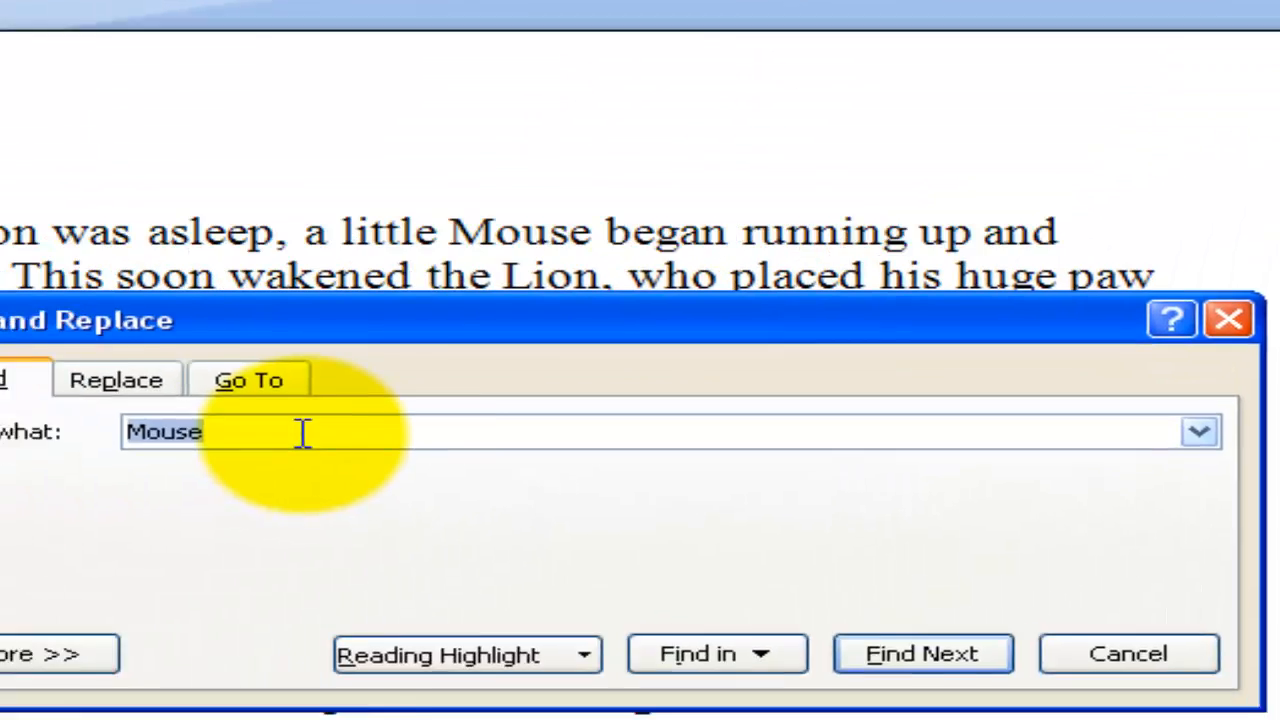
pyautogui.press('Delete')
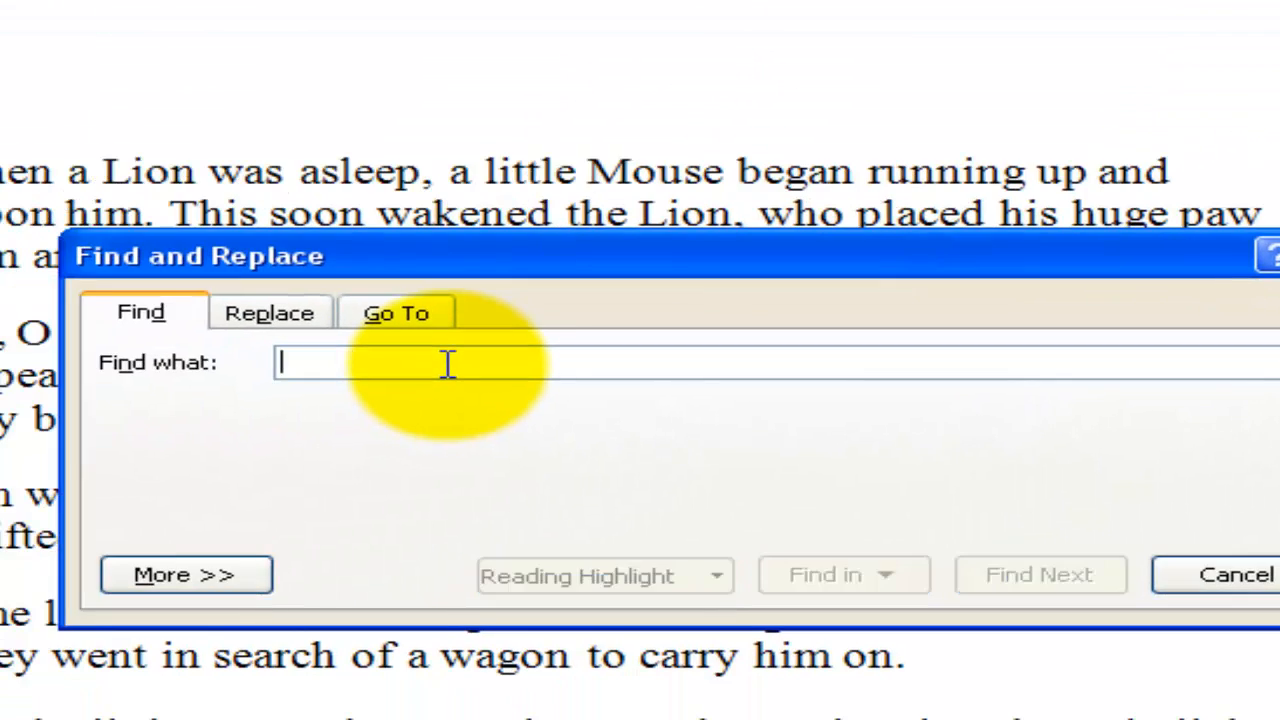
pyautogui.moveTo(437, 310); pyautogui.dragTo(361, 633)
pyautogui.moveTo(510, 555); pyautogui.dragTo(694, 351)
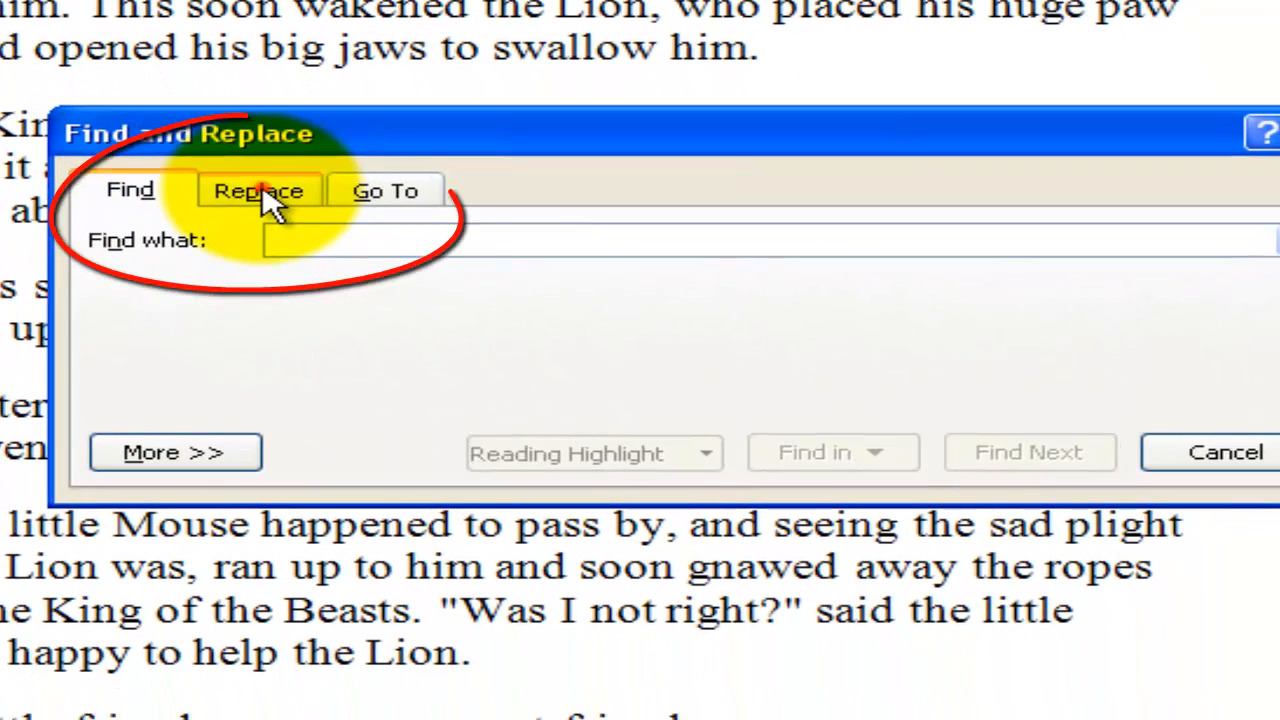
# - Examine the Find, Replace and Go To options of the Find and Replace dialog, ending on Find
pyautogui.click(272, 195)
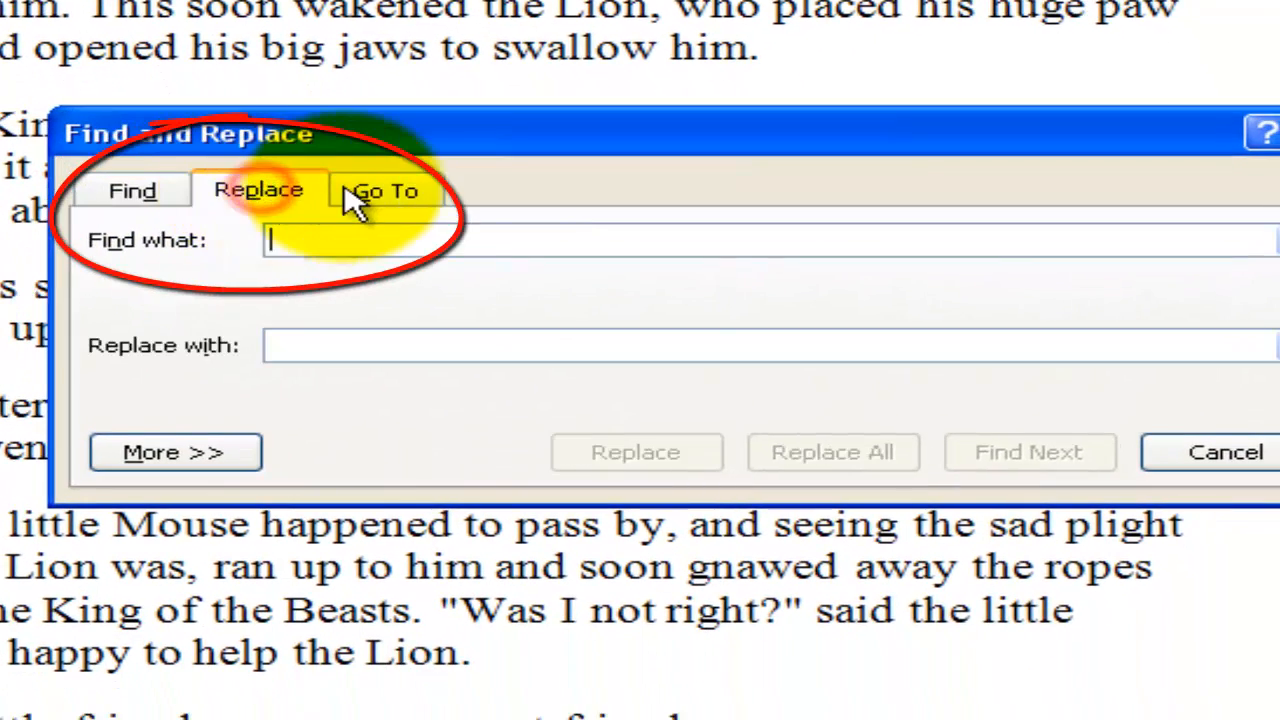
pyautogui.click(380, 195)
pyautogui.click(143, 198)
pyautogui.click(258, 191)
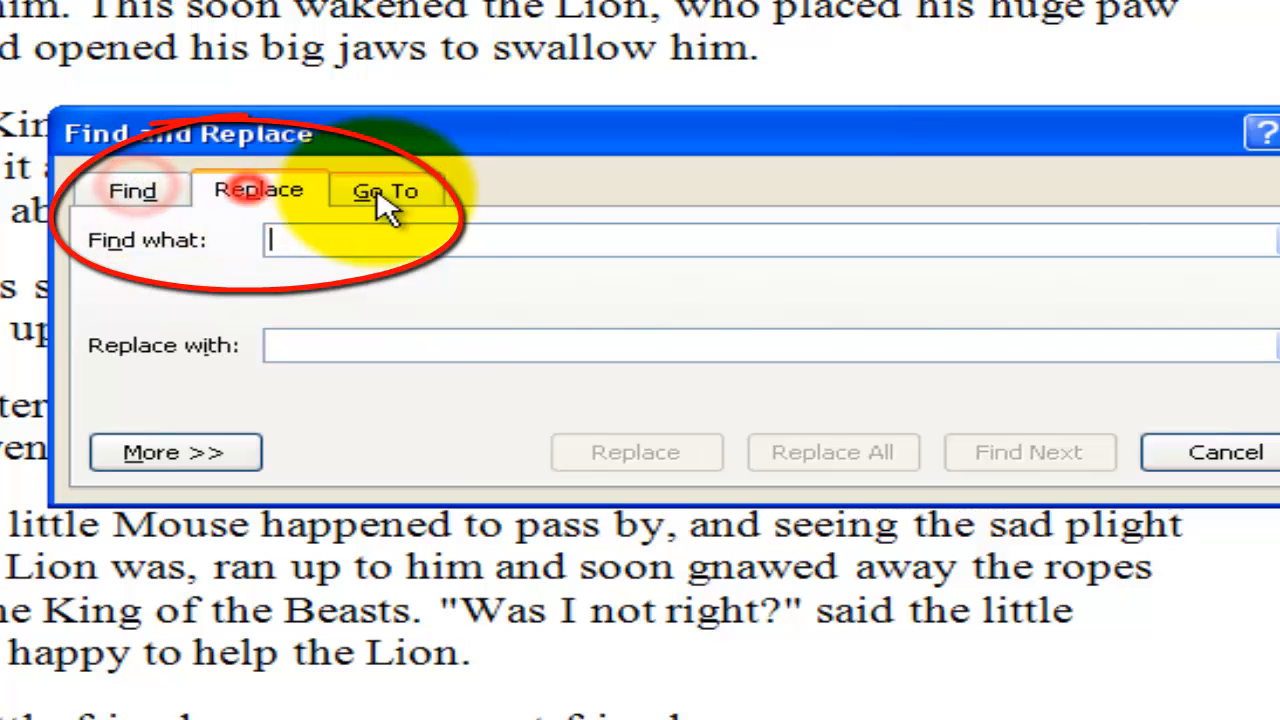
pyautogui.click(385, 191)
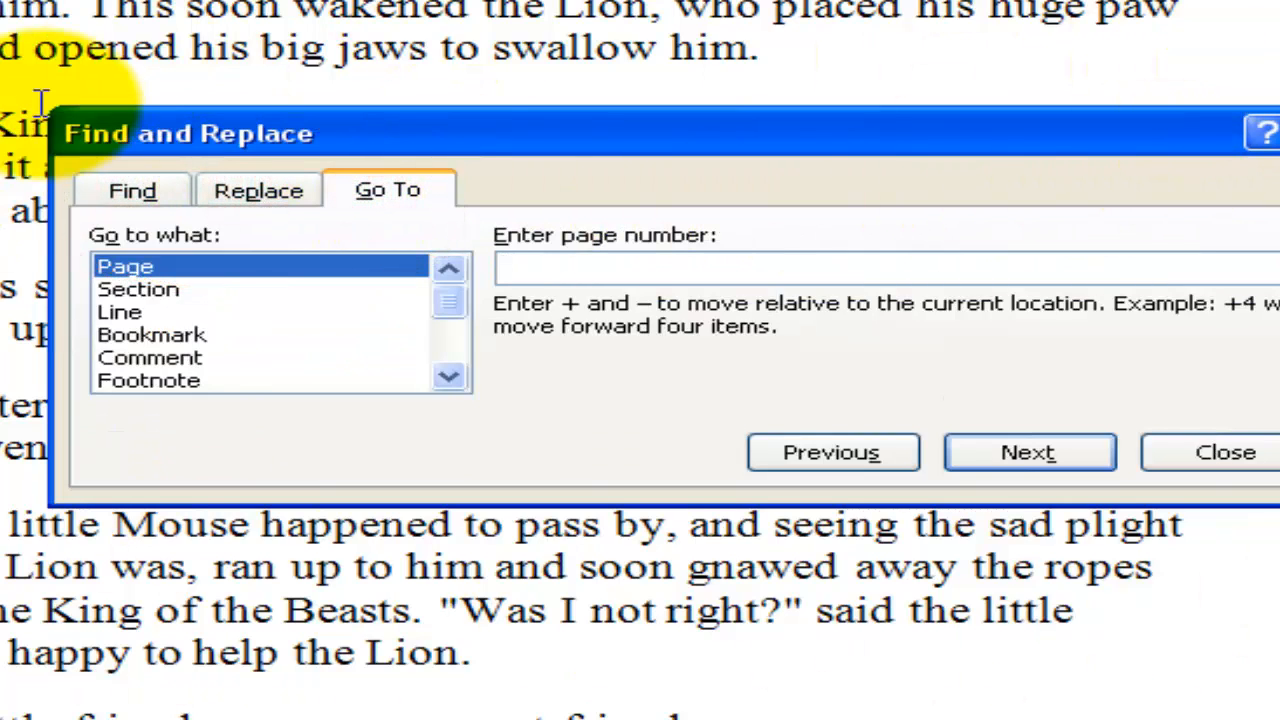
pyautogui.click(138, 198)
pyautogui.click(238, 203)
pyautogui.click(365, 202)
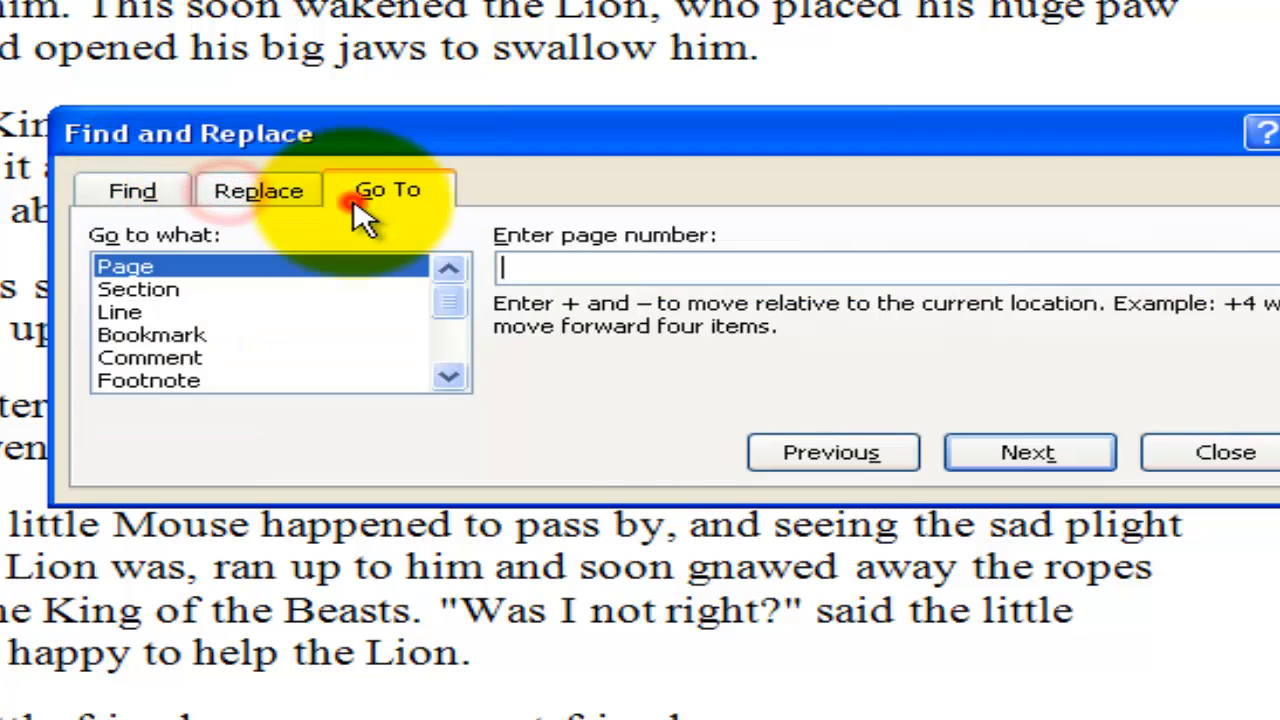
pyautogui.click(170, 205)
pyautogui.click(255, 195)
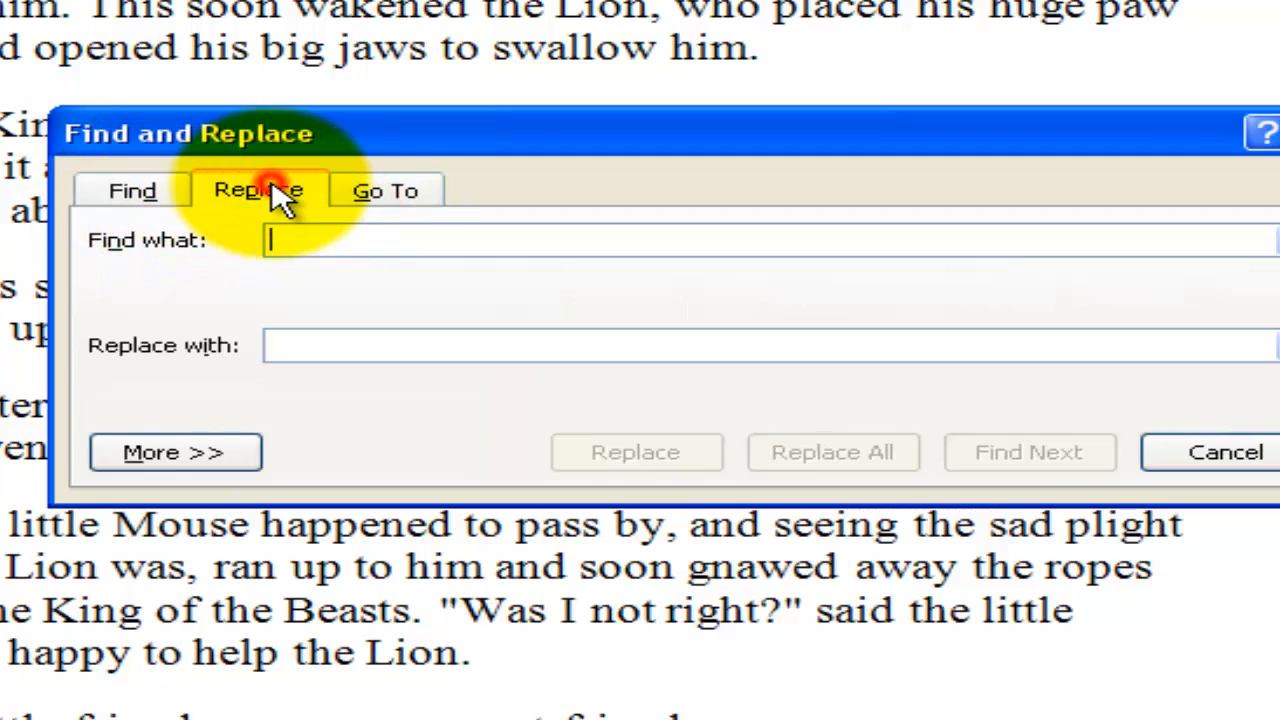
pyautogui.click(366, 196)
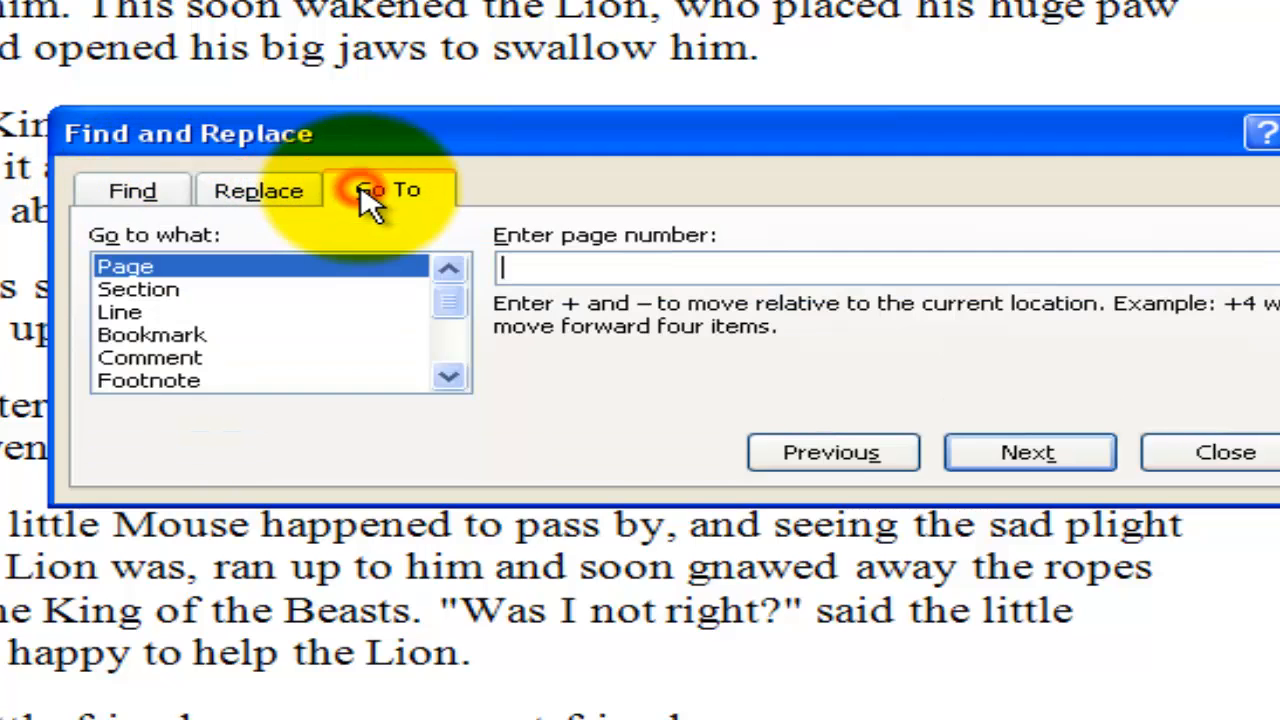
pyautogui.click(135, 195)
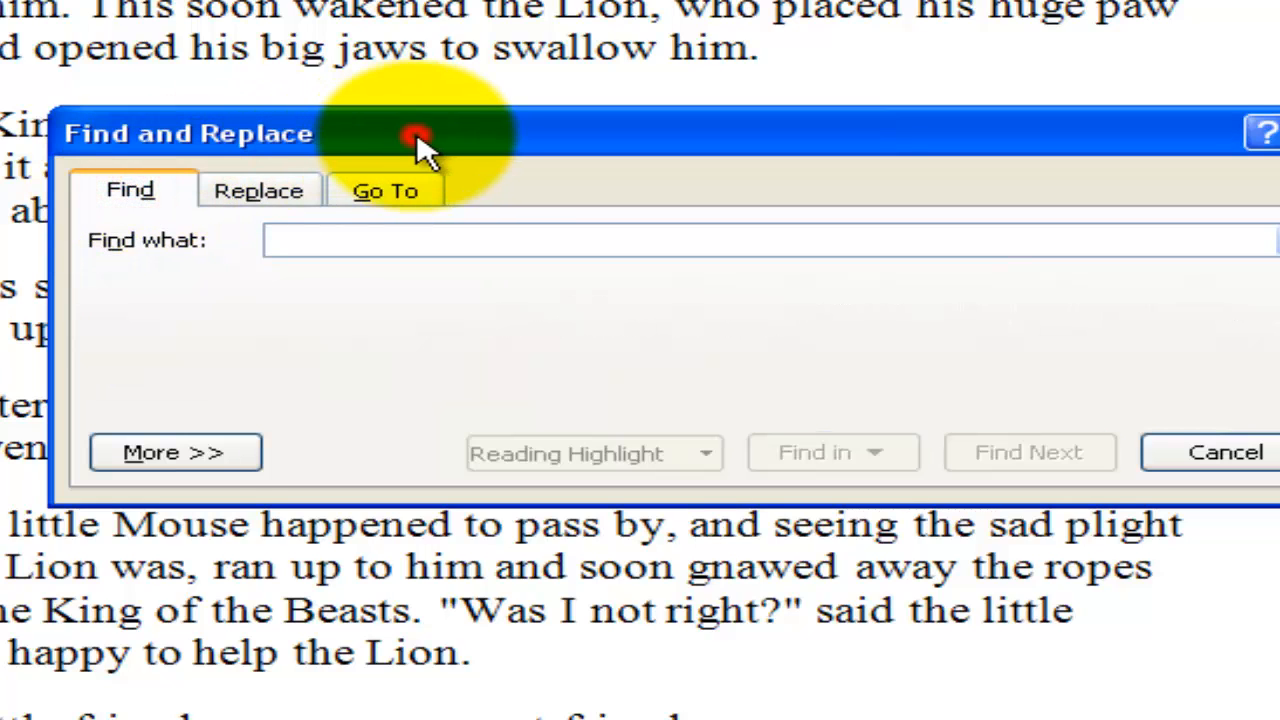
# - Reposition the dialog over the document and enter "Mouse" as the search term
pyautogui.moveTo(420, 140); pyautogui.dragTo(347, 73)
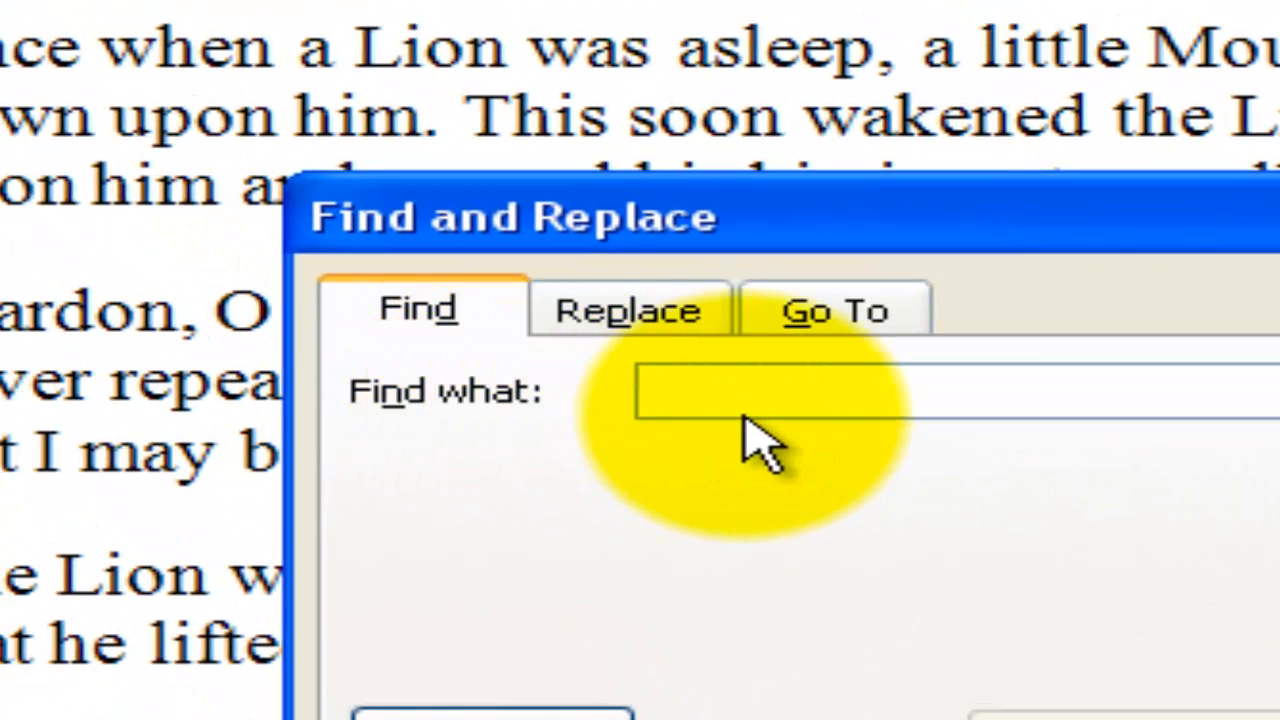
pyautogui.click(744, 418)
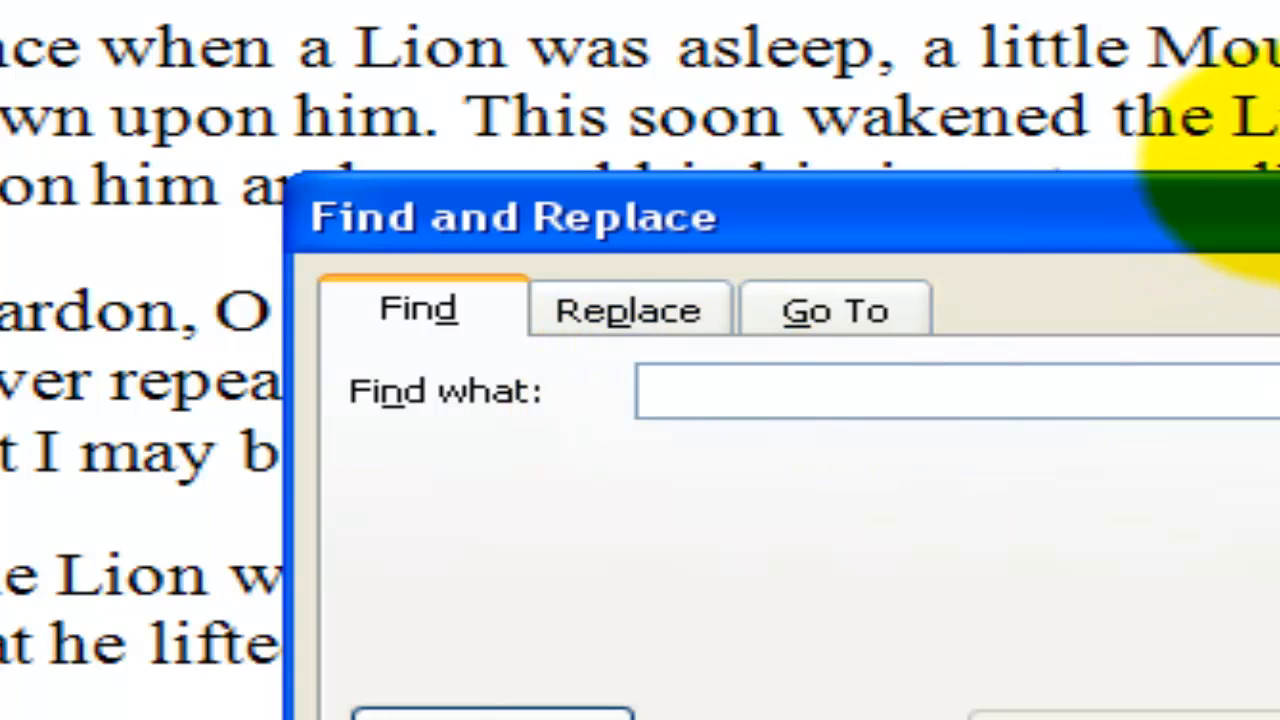
pyautogui.moveTo(1245, 228); pyautogui.dragTo(1245, 428)
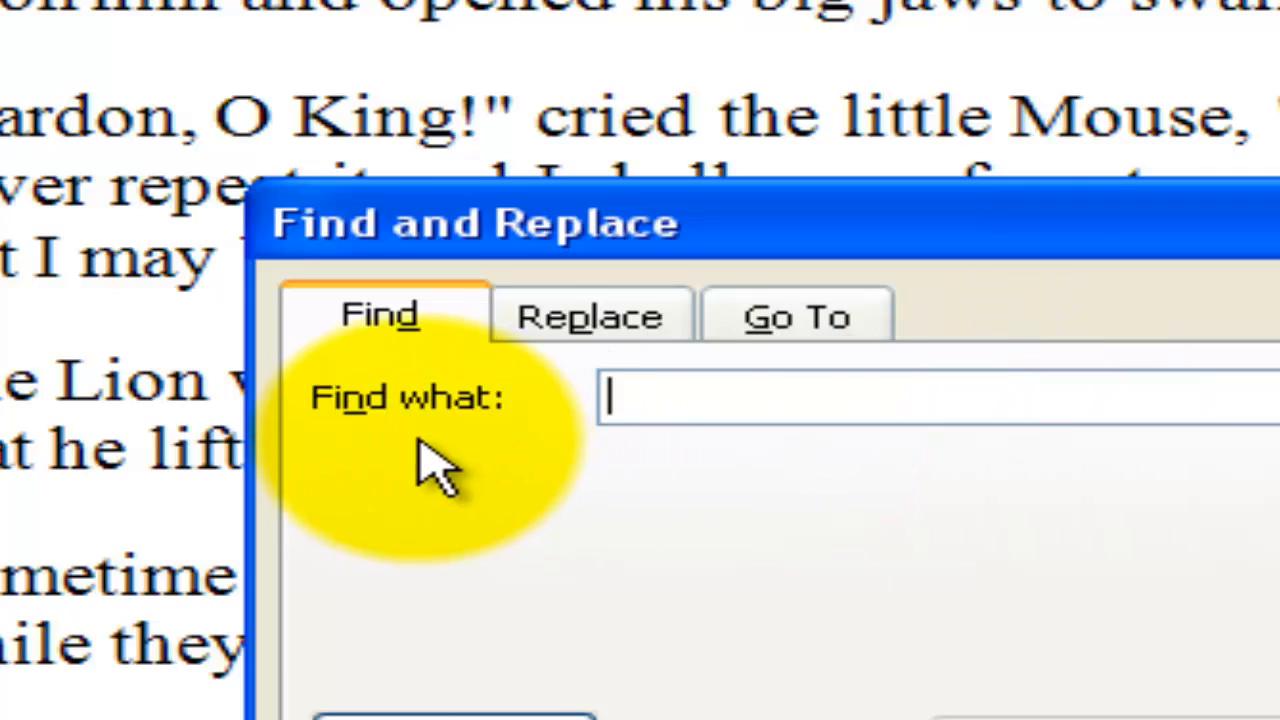
pyautogui.click(705, 390)
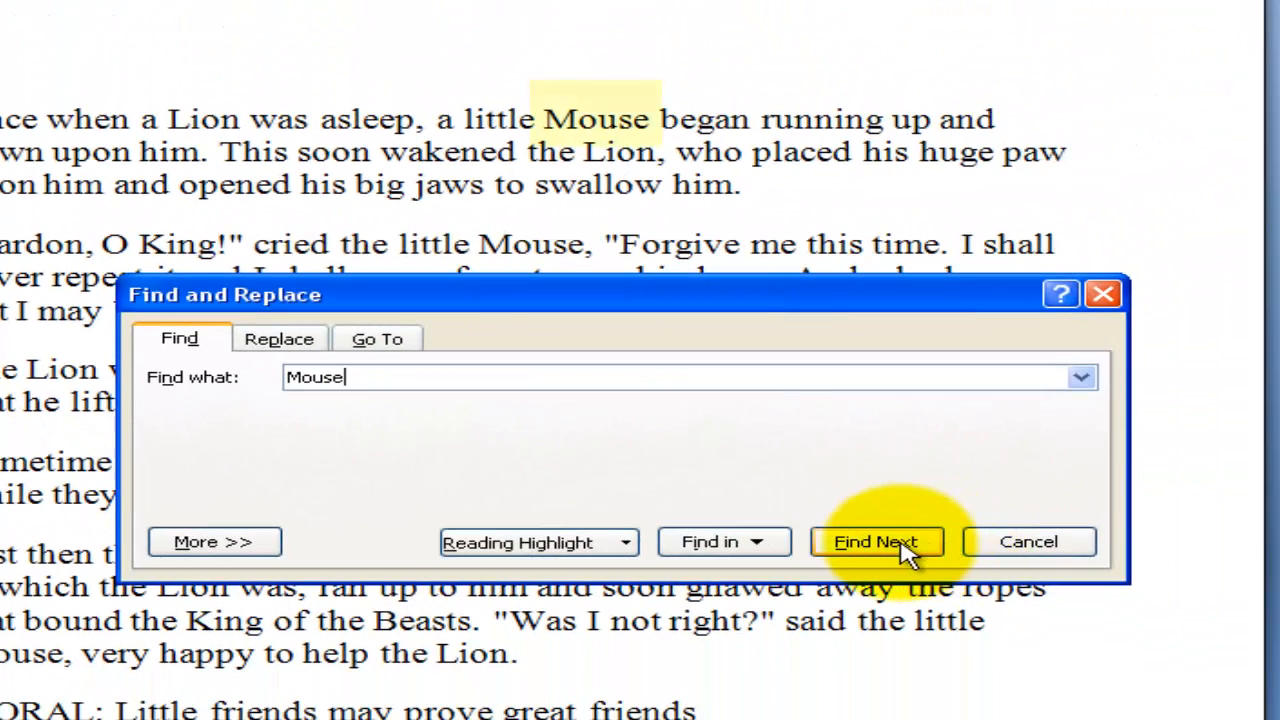
# - Step through the successive occurrences of "Mouse" in the story
pyautogui.click(876, 542)
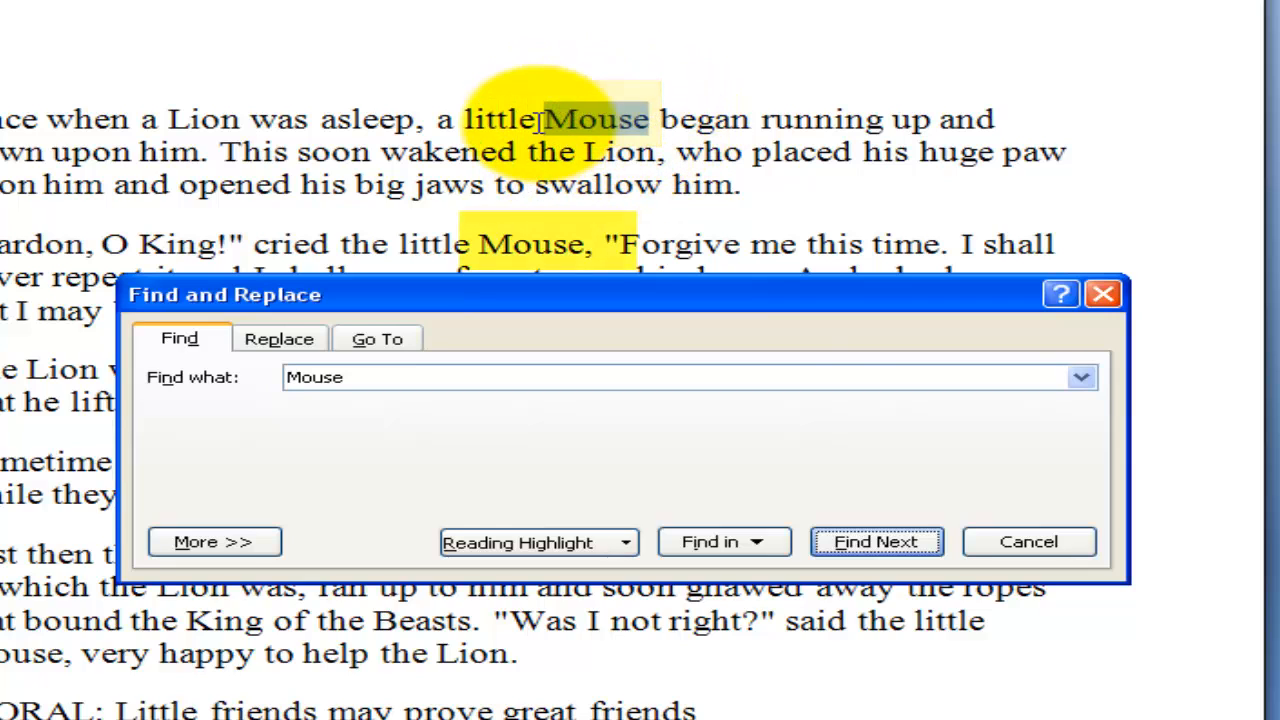
pyautogui.click(877, 548)
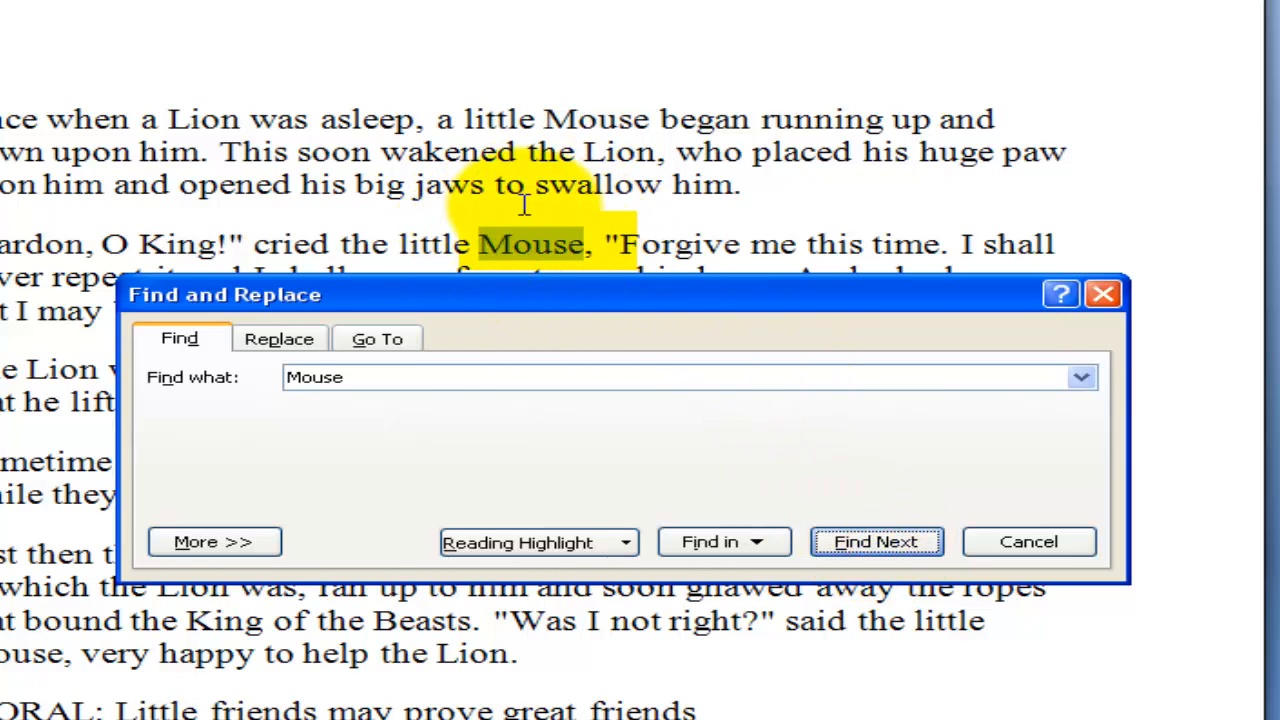
pyautogui.click(871, 542)
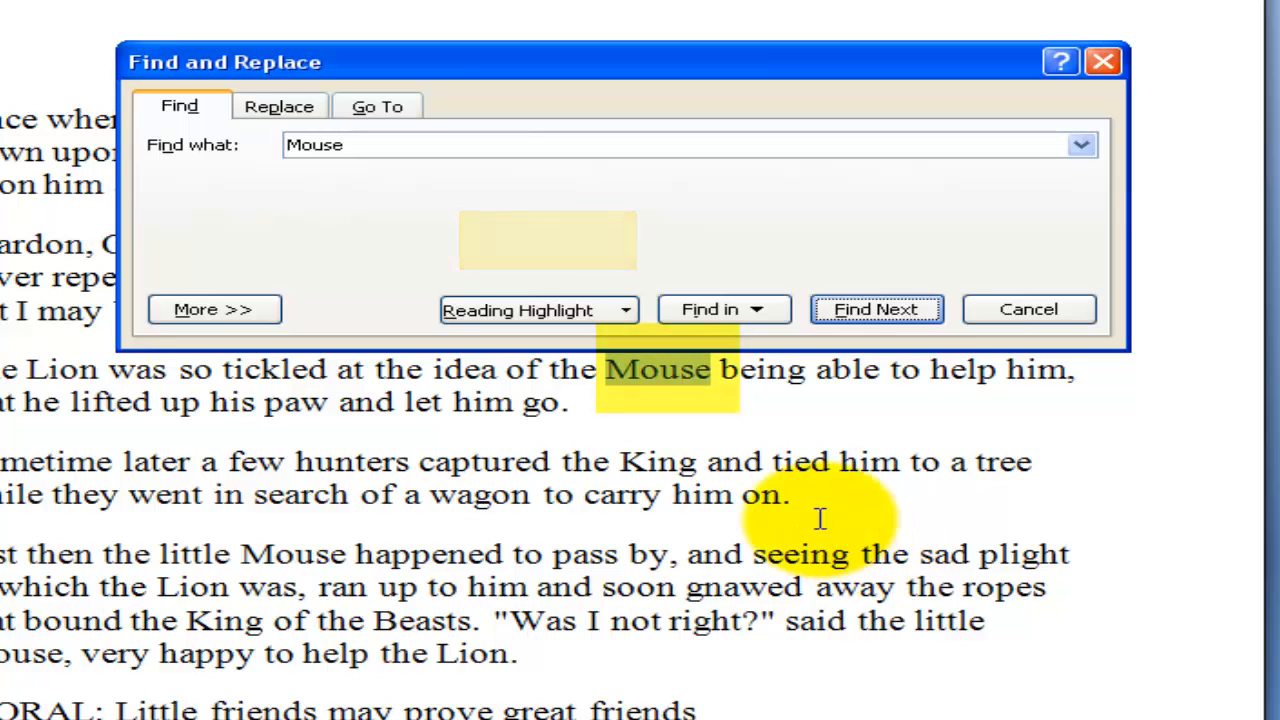
pyautogui.click(868, 318)
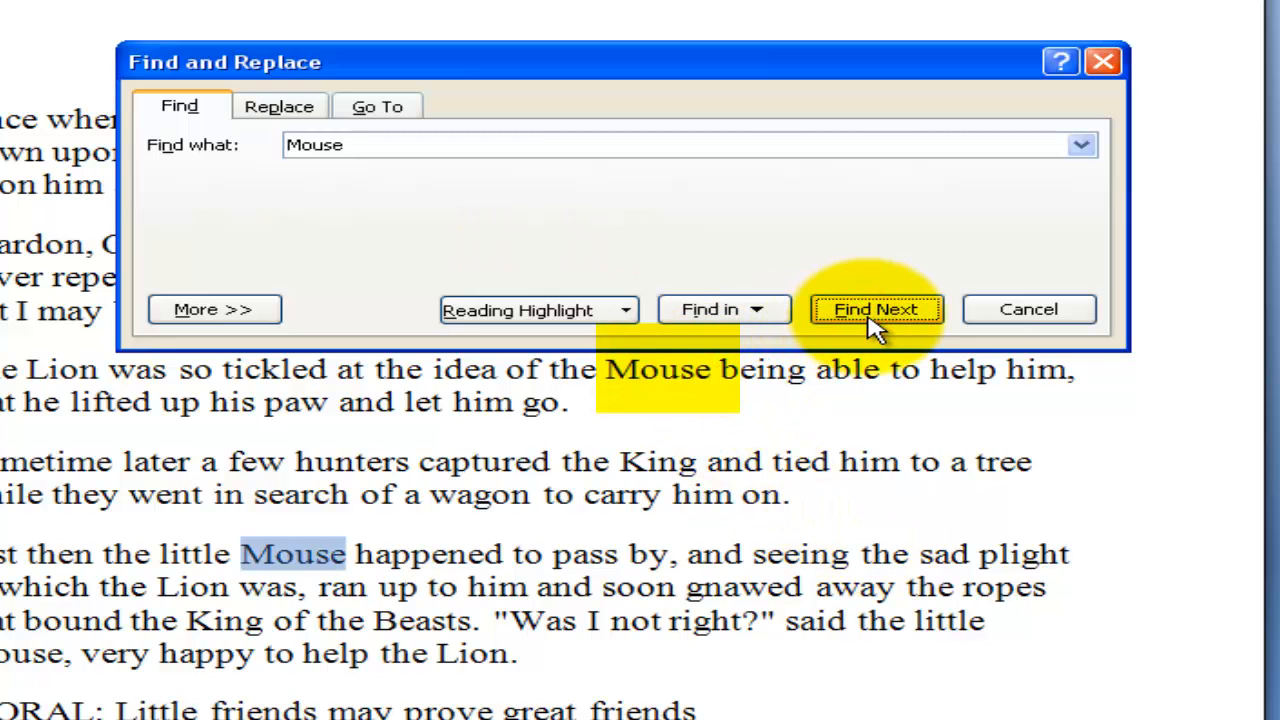
pyautogui.click(875, 318)
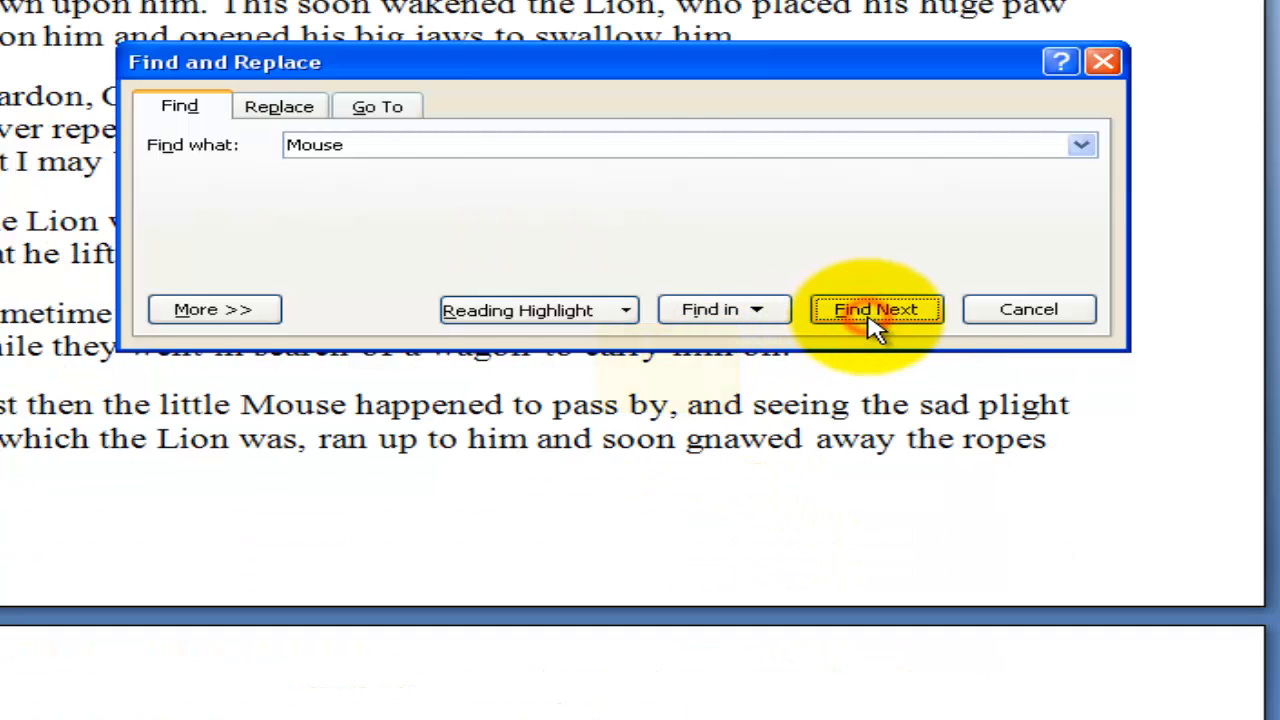
pyautogui.click(873, 316)
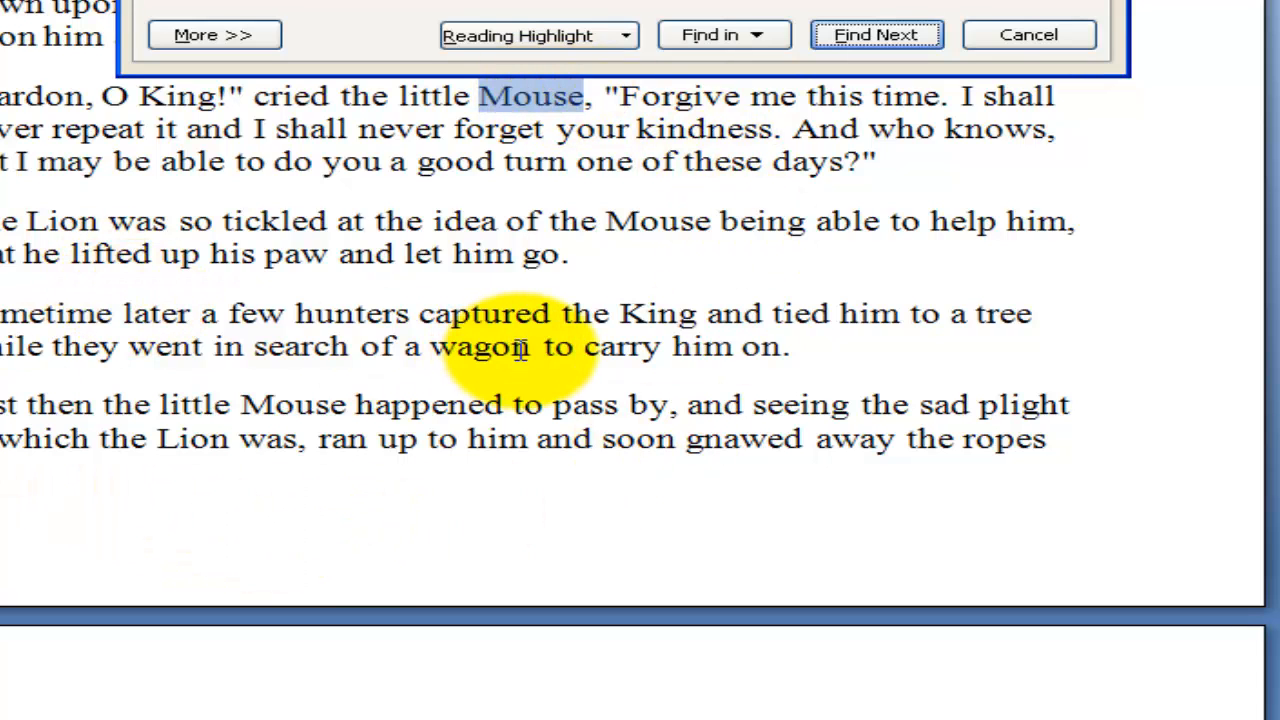
# - Switch from finding to replacing "Mouse" and set the replacement text to "House"
pyautogui.moveTo(661, 0); pyautogui.dragTo(701, 294)
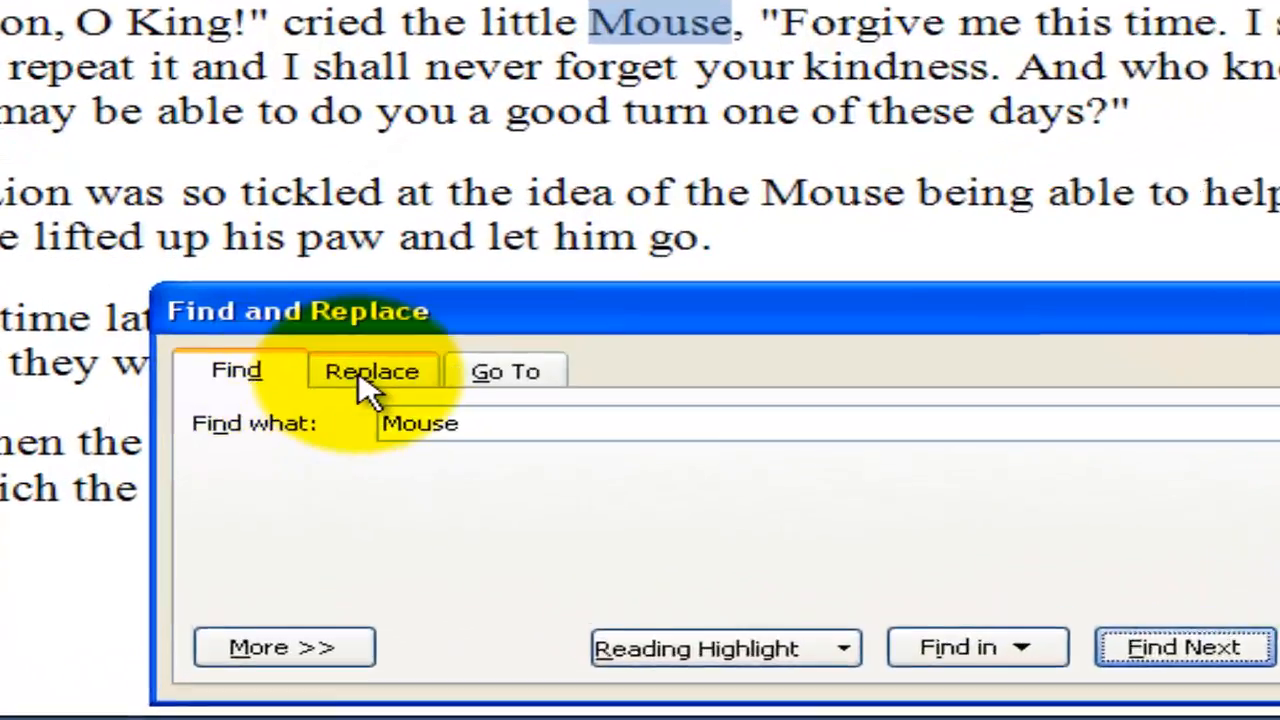
pyautogui.click(320, 355)
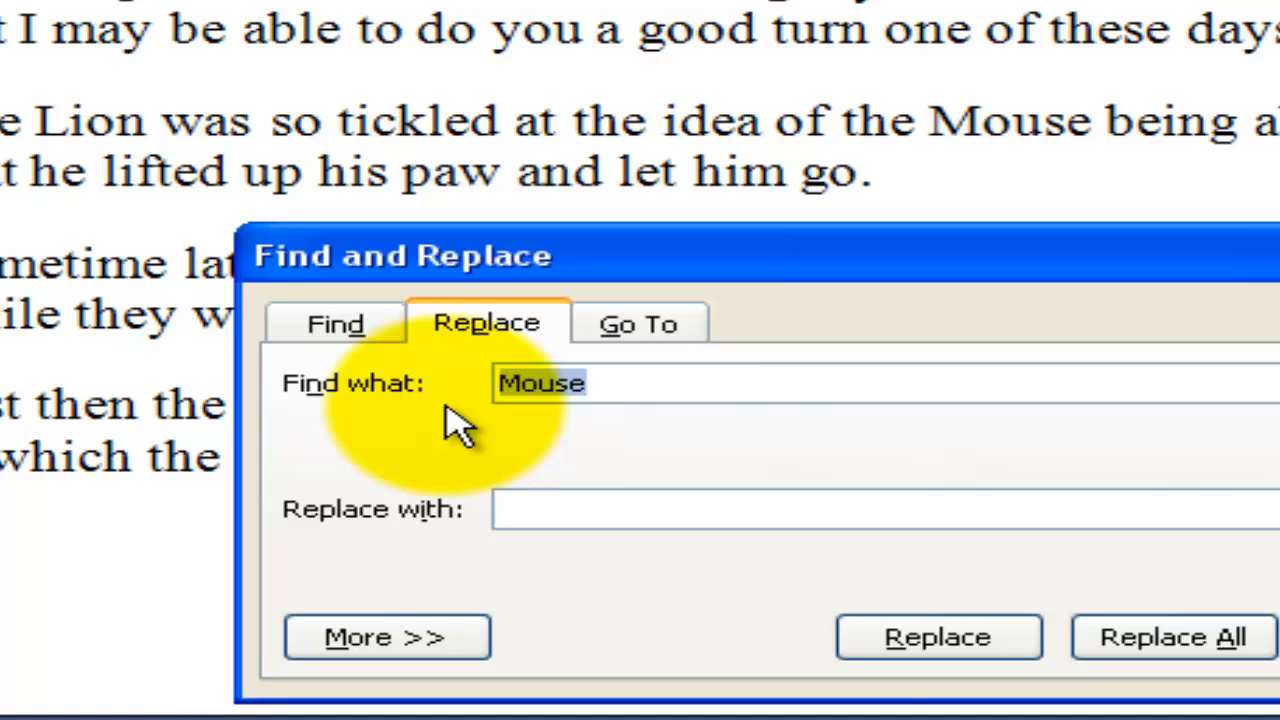
pyautogui.click(614, 383)
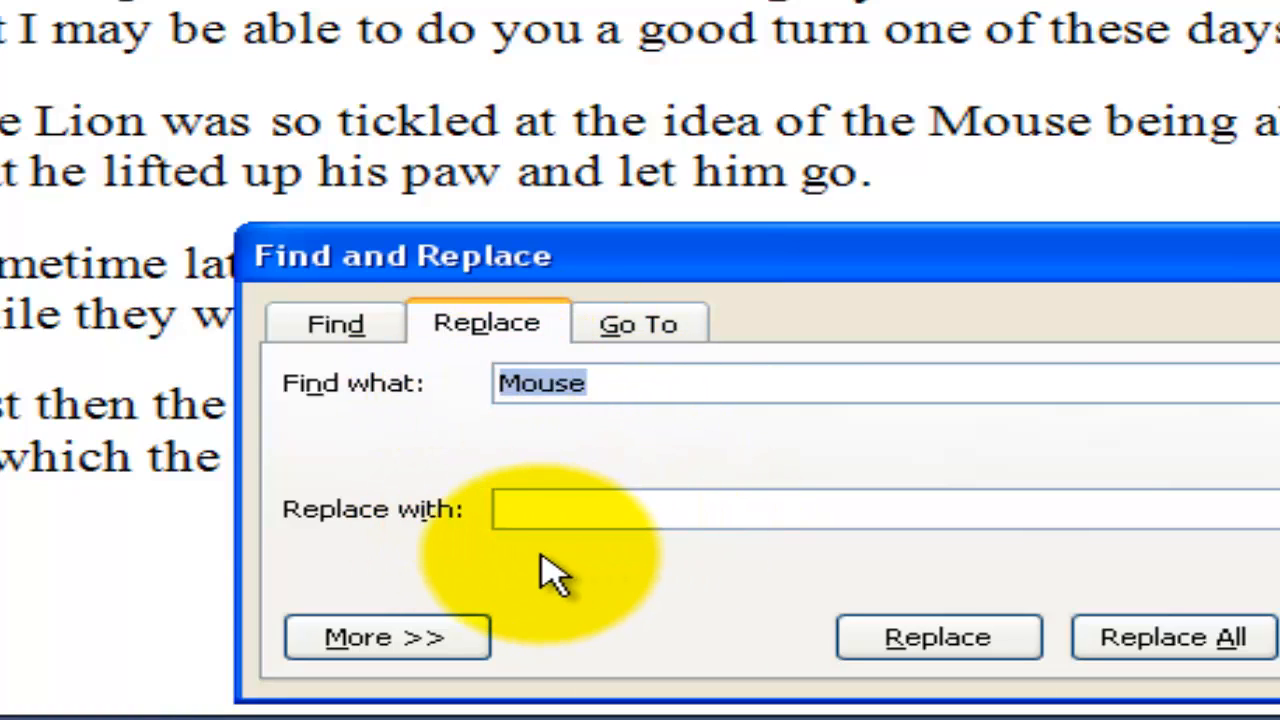
pyautogui.click(538, 508)
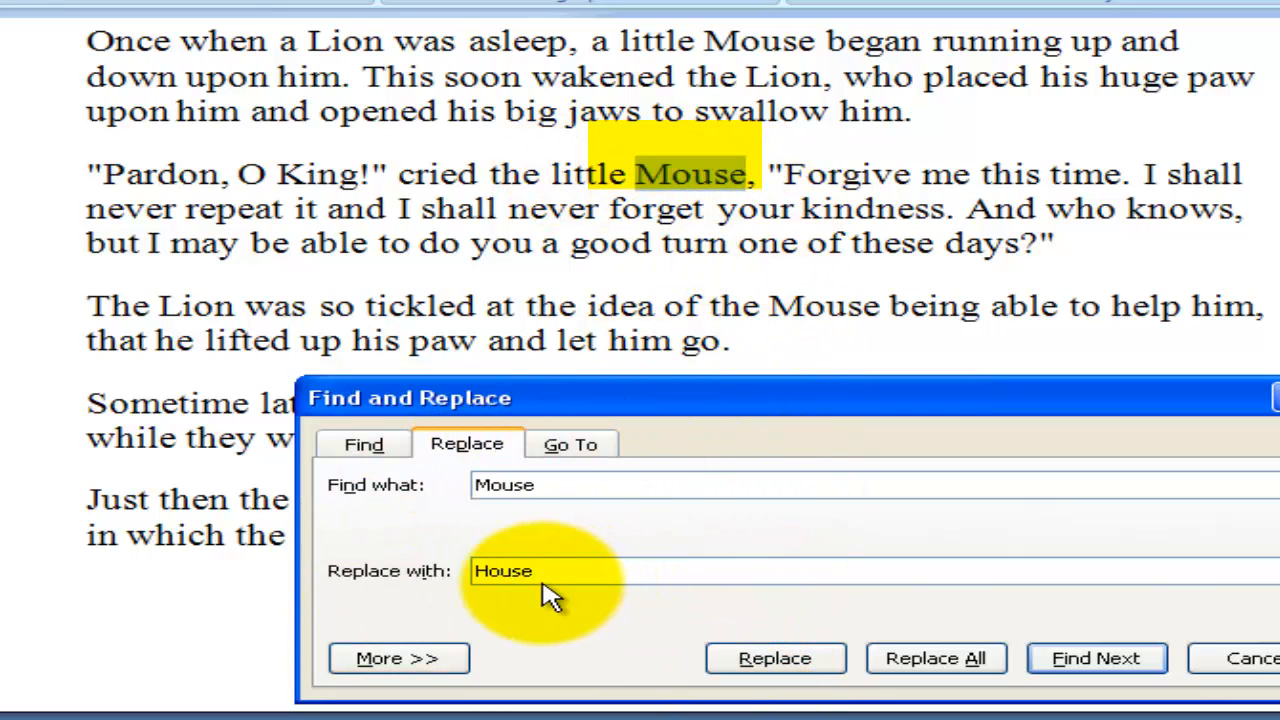
# - Replace "Mouse" with "House" one at a time in the "Pardon, O King!", "The Lion was so tickled" and "Just then" paragraphs
pyautogui.click(790, 662)
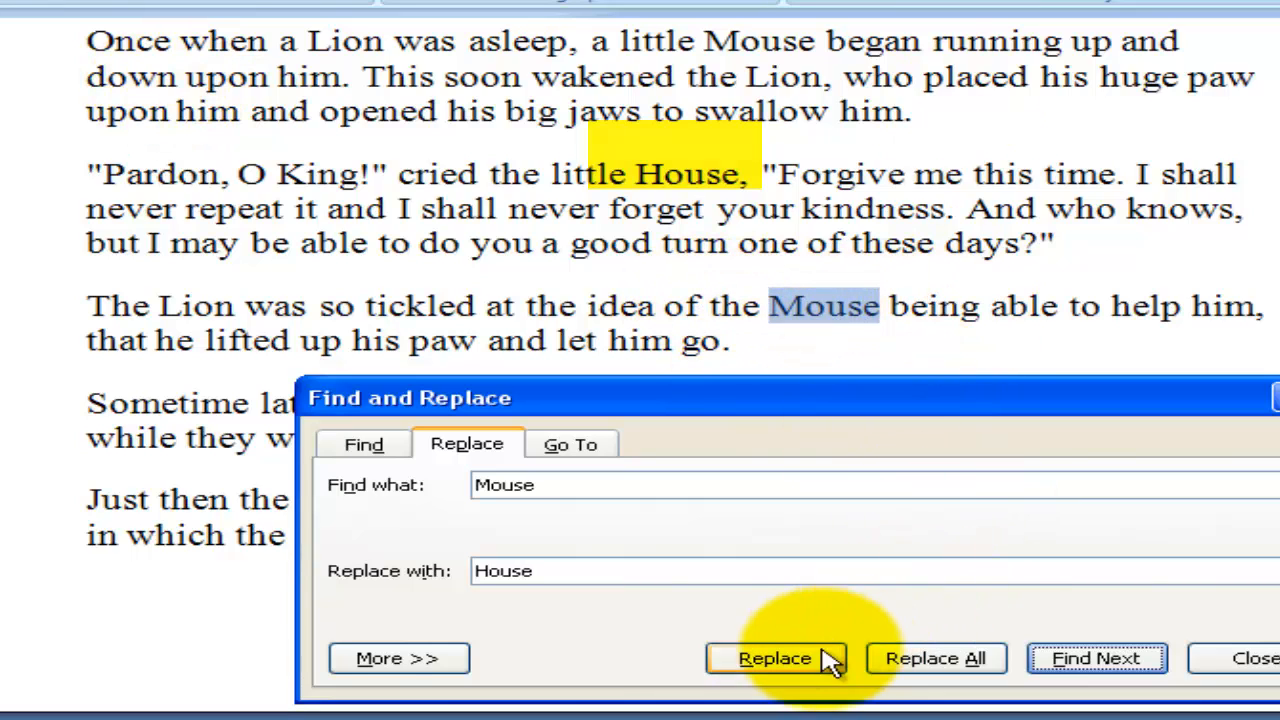
pyautogui.click(788, 664)
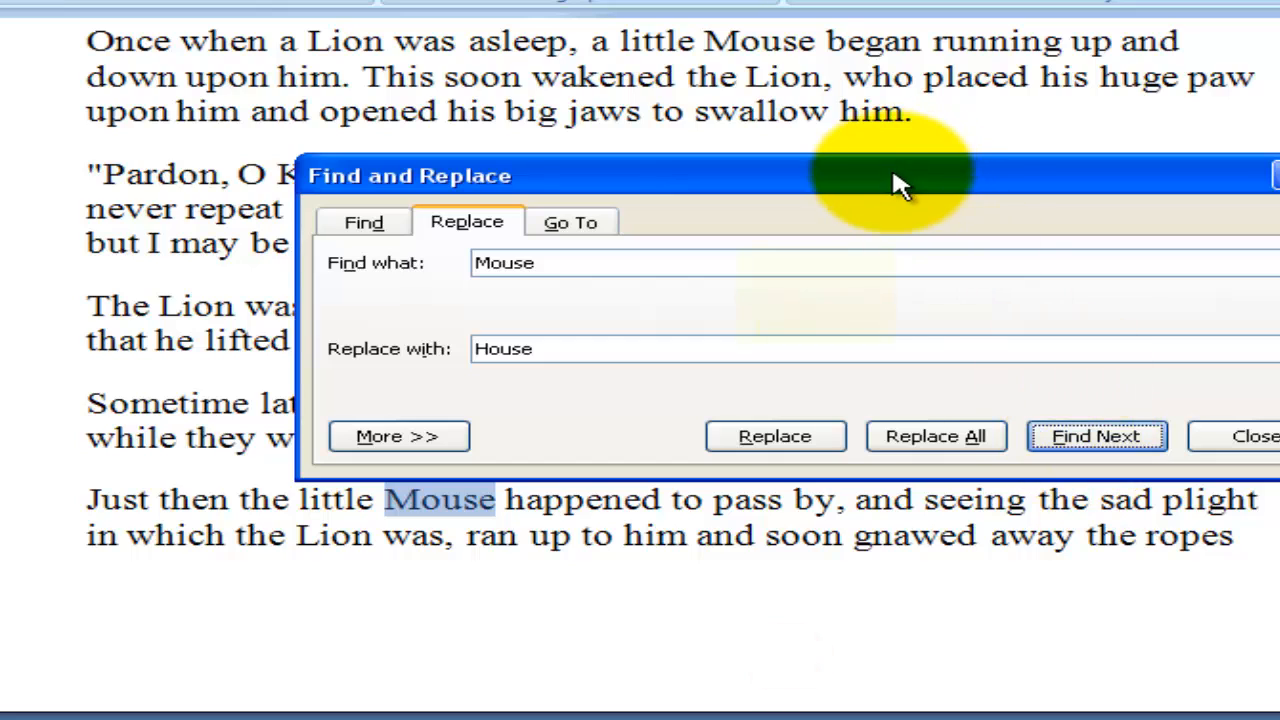
pyautogui.moveTo(895, 182); pyautogui.dragTo(186, 47)
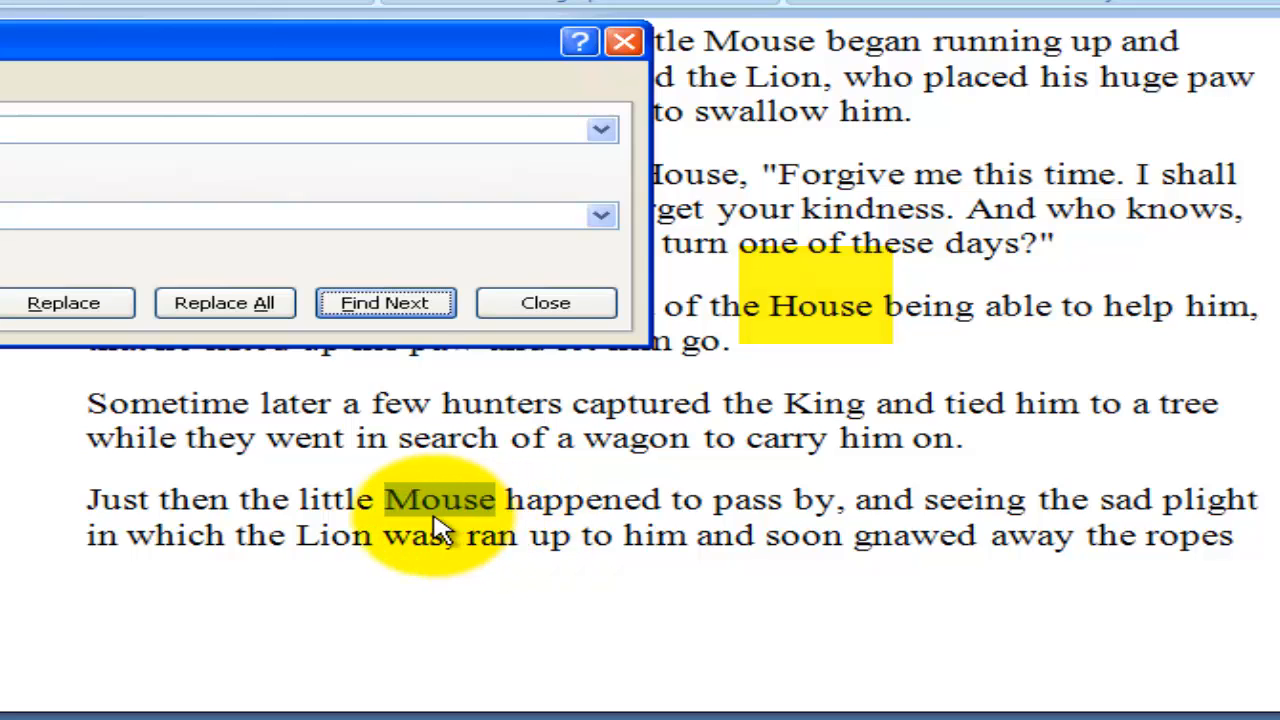
pyautogui.moveTo(335, 62); pyautogui.dragTo(641, 64)
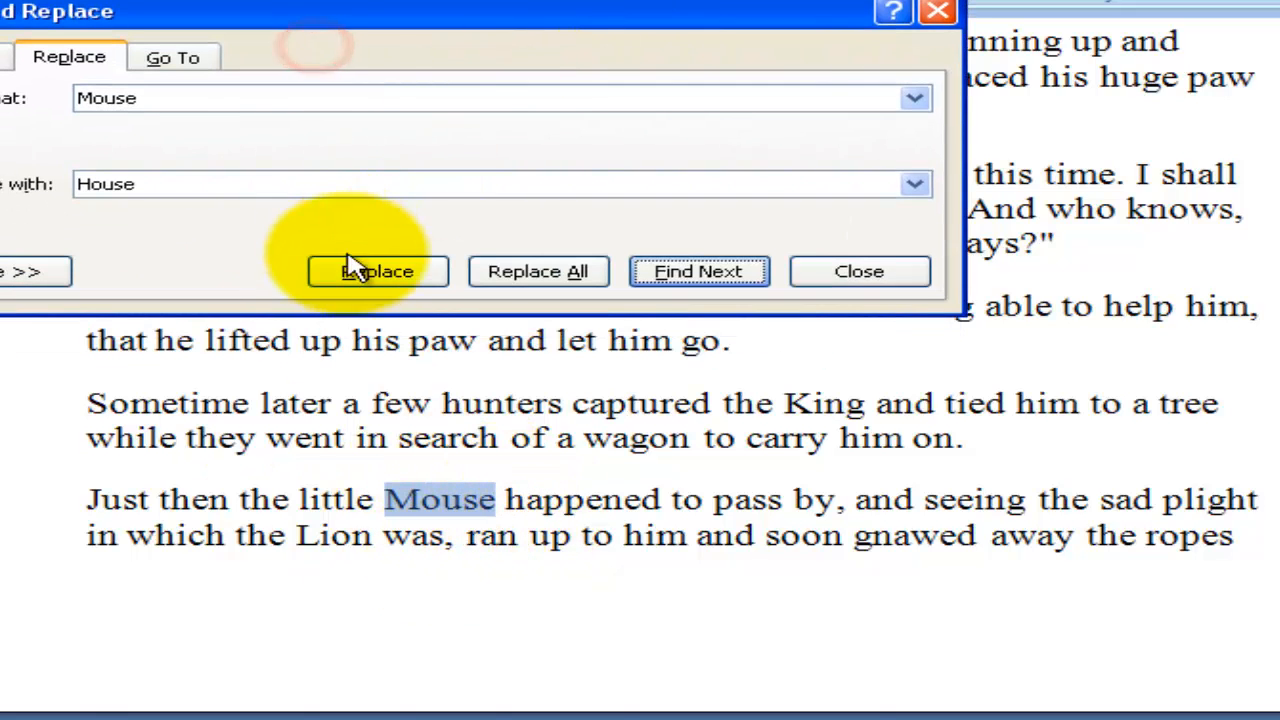
pyautogui.click(372, 298)
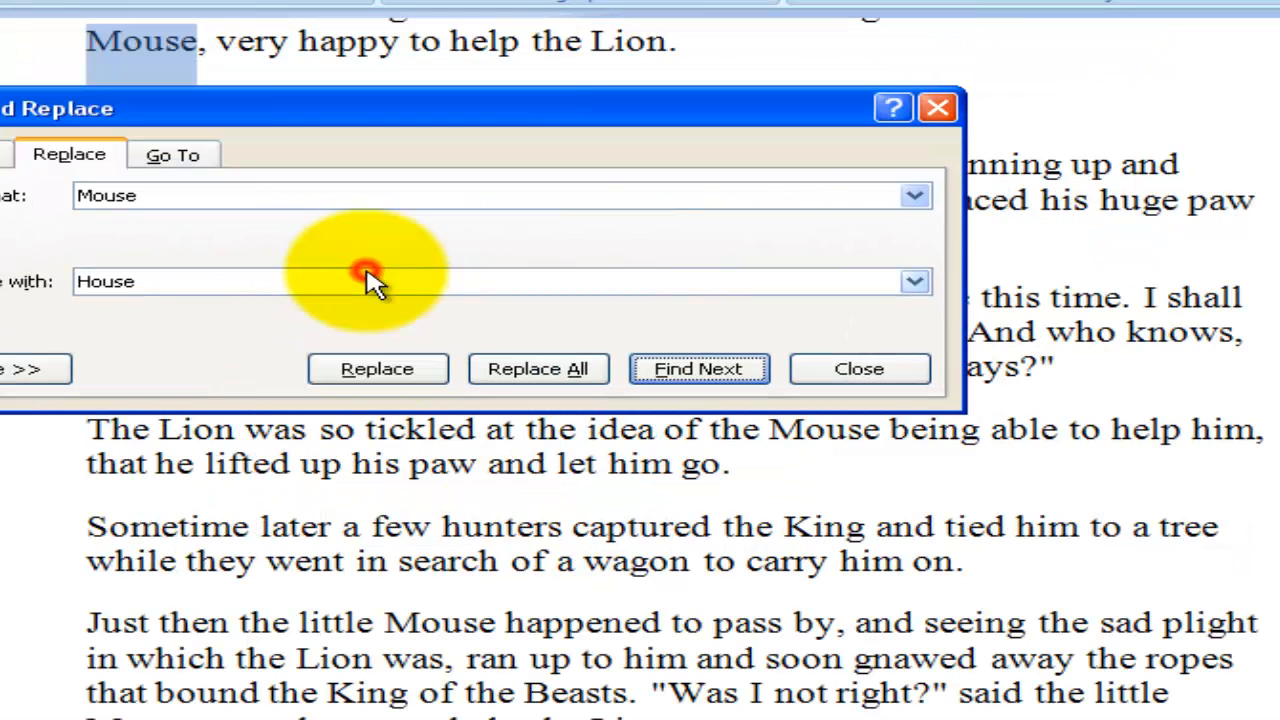
# - Continue replacing "Mouse" with "House" individually, from "Mouse, very happy to help the Lion" through the next copy of the story
pyautogui.click(380, 372)
pyautogui.click(380, 101)
pyautogui.click(380, 101)
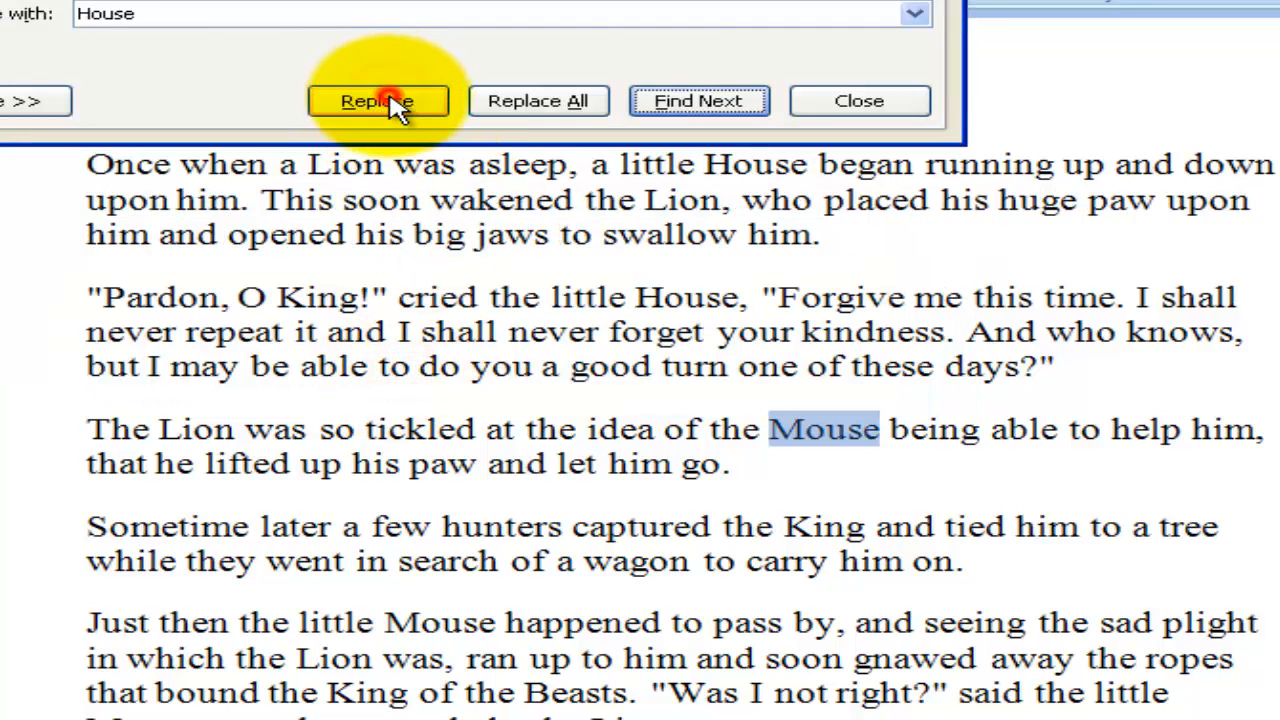
pyautogui.click(400, 104)
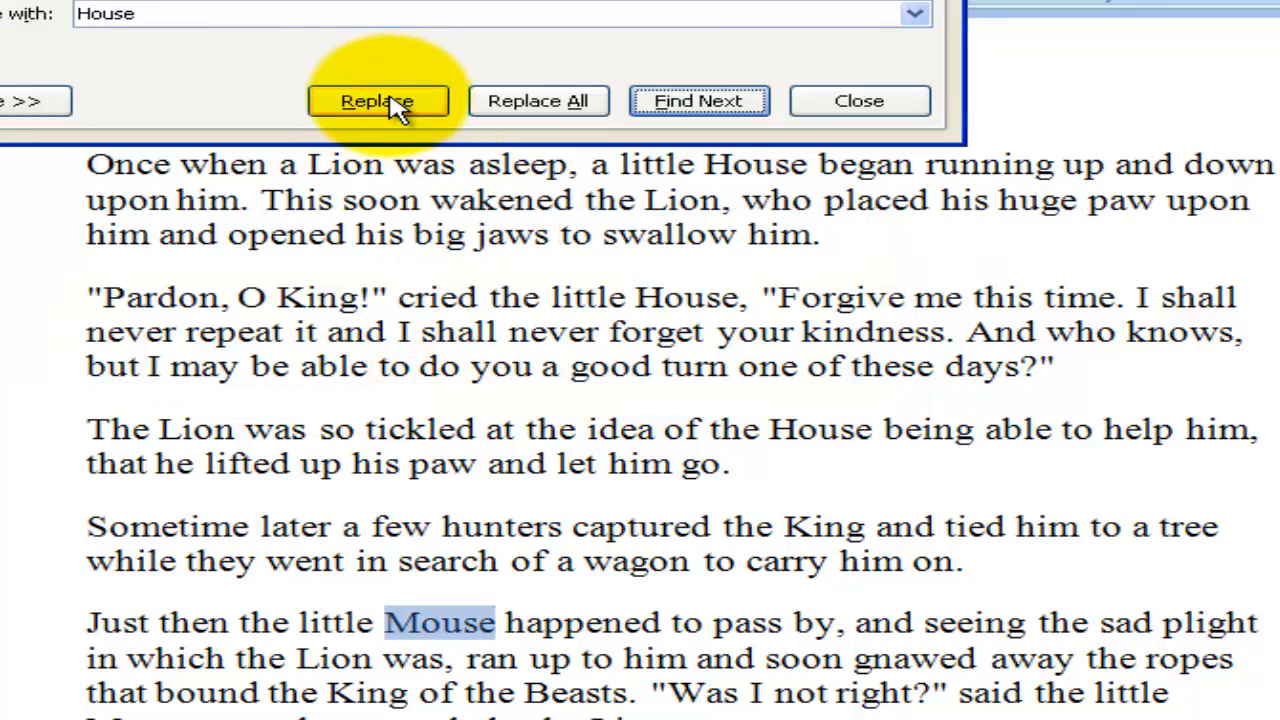
pyautogui.click(398, 108)
pyautogui.click(400, 108)
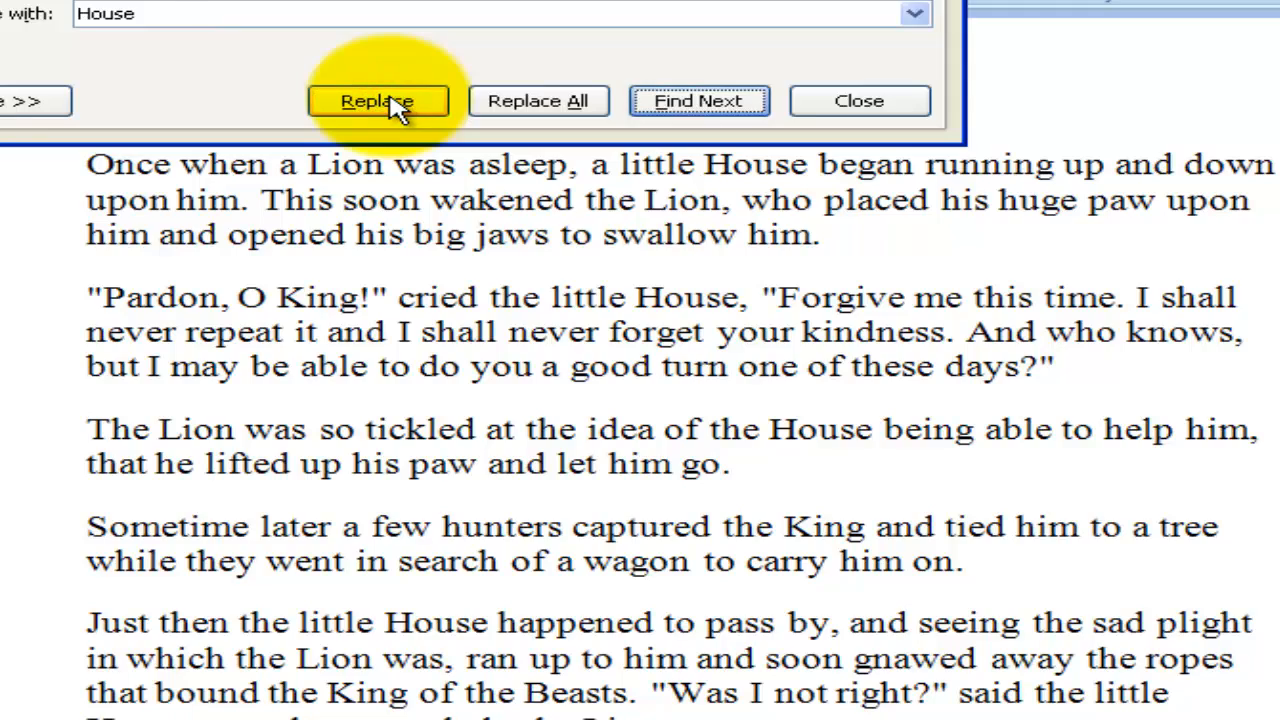
pyautogui.click(405, 110)
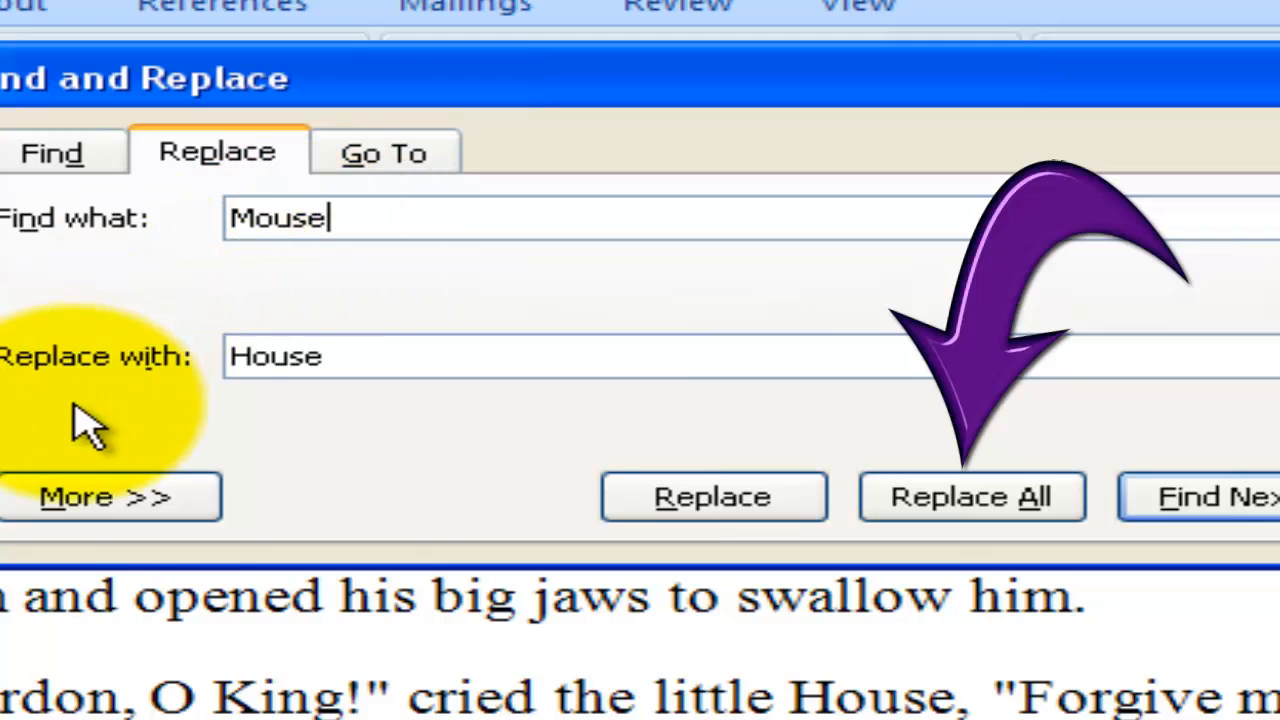
# - Replace all remaining occurrences of "Mouse" with "House" throughout the document at once
pyautogui.click(333, 356)
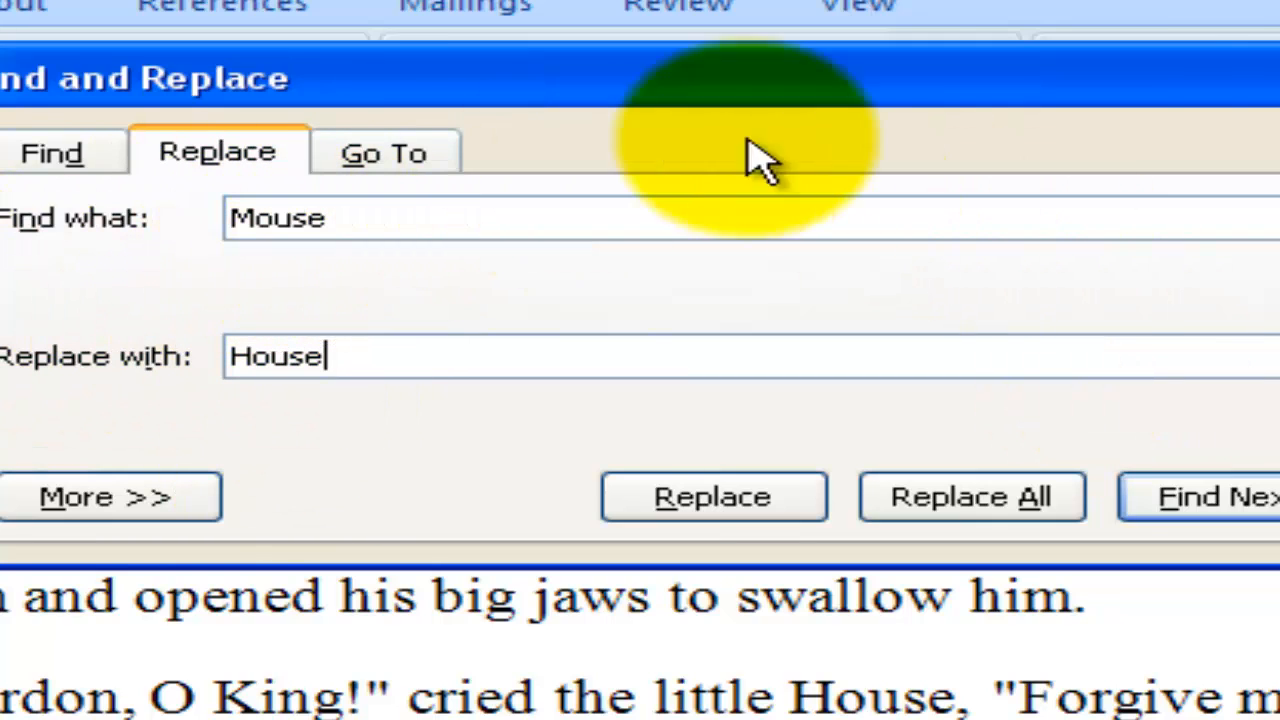
pyautogui.click(1020, 505)
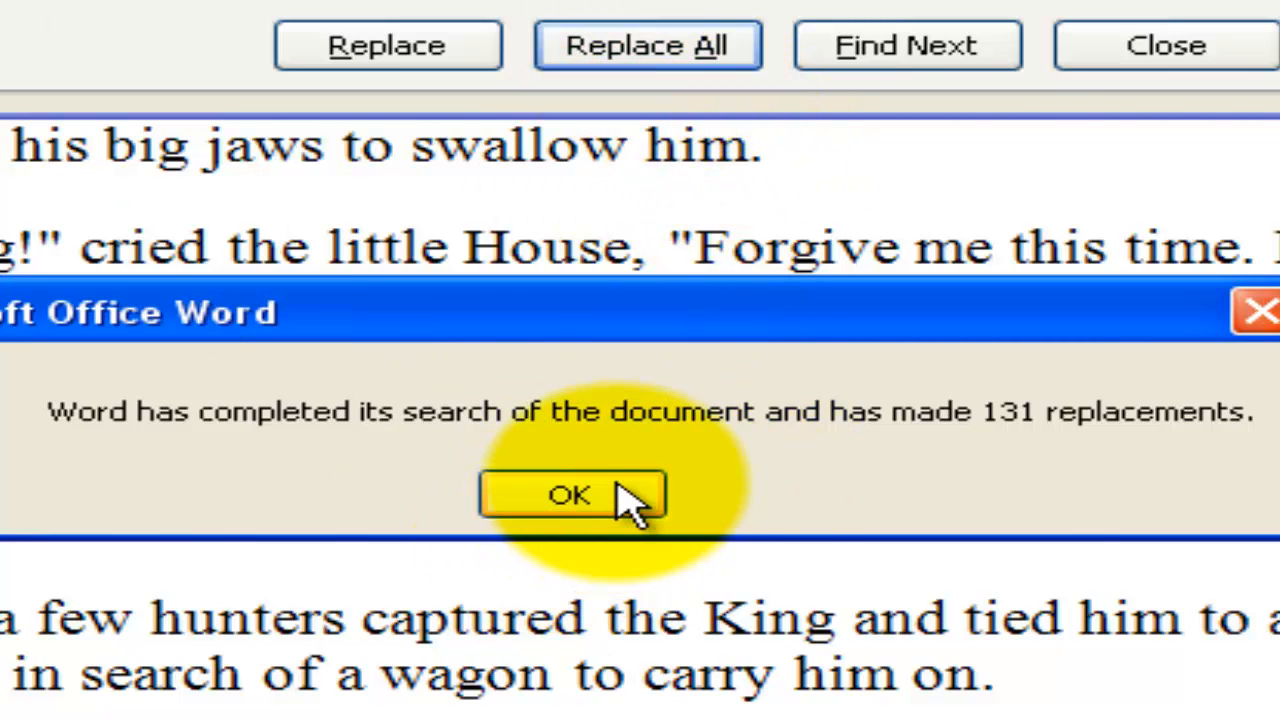
# - Dismiss the replacement message and review the available Go To target types, leaving Page as the chosen one
pyautogui.click(615, 490)
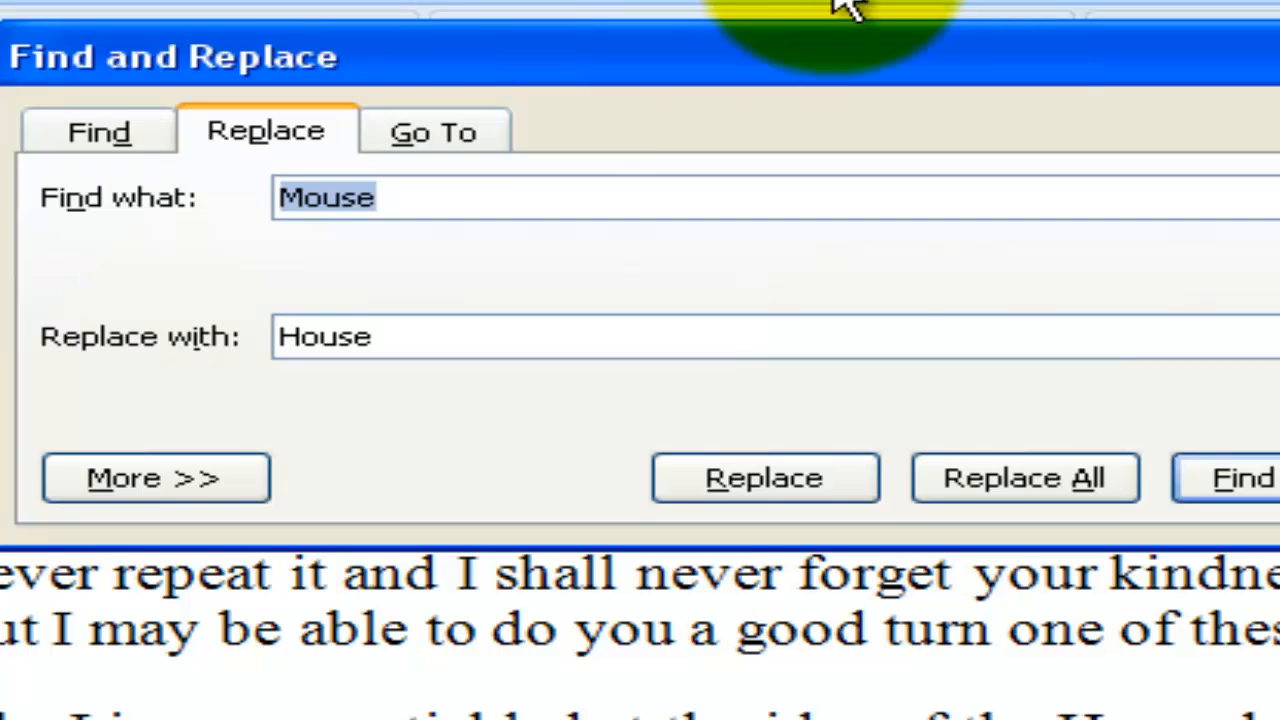
pyautogui.click(440, 137)
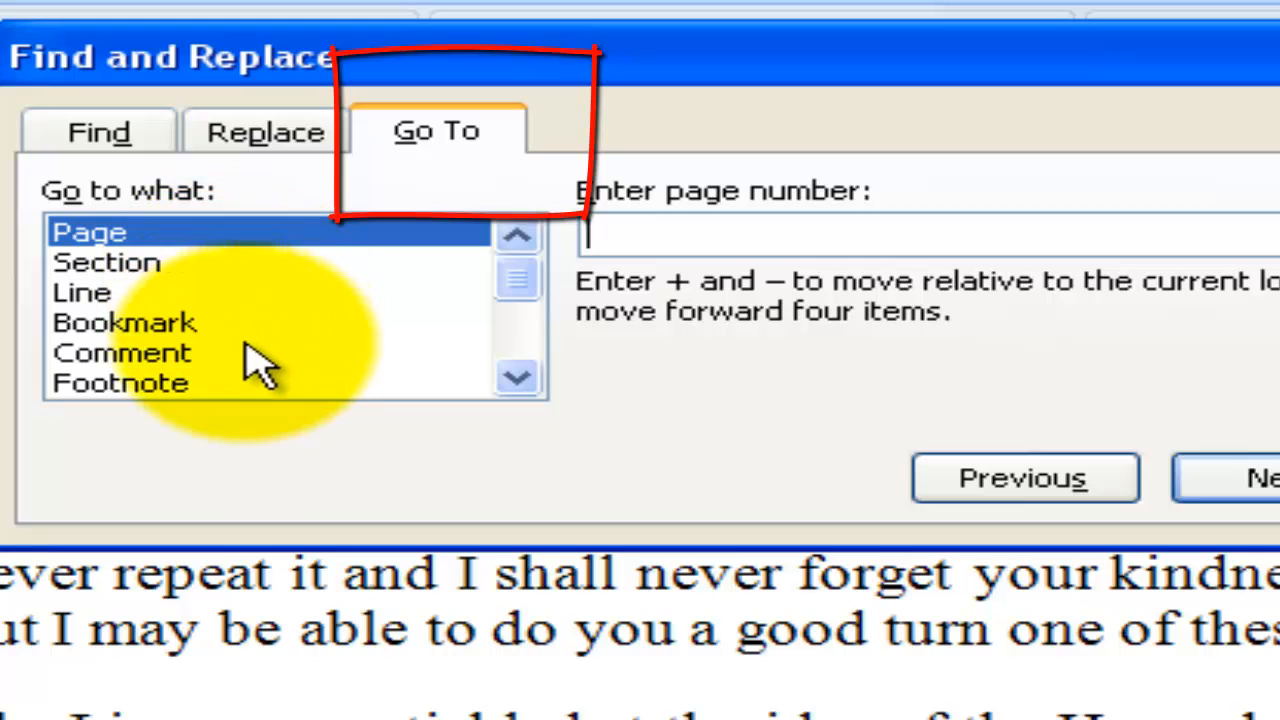
pyautogui.click(516, 378)
pyautogui.click(516, 378)
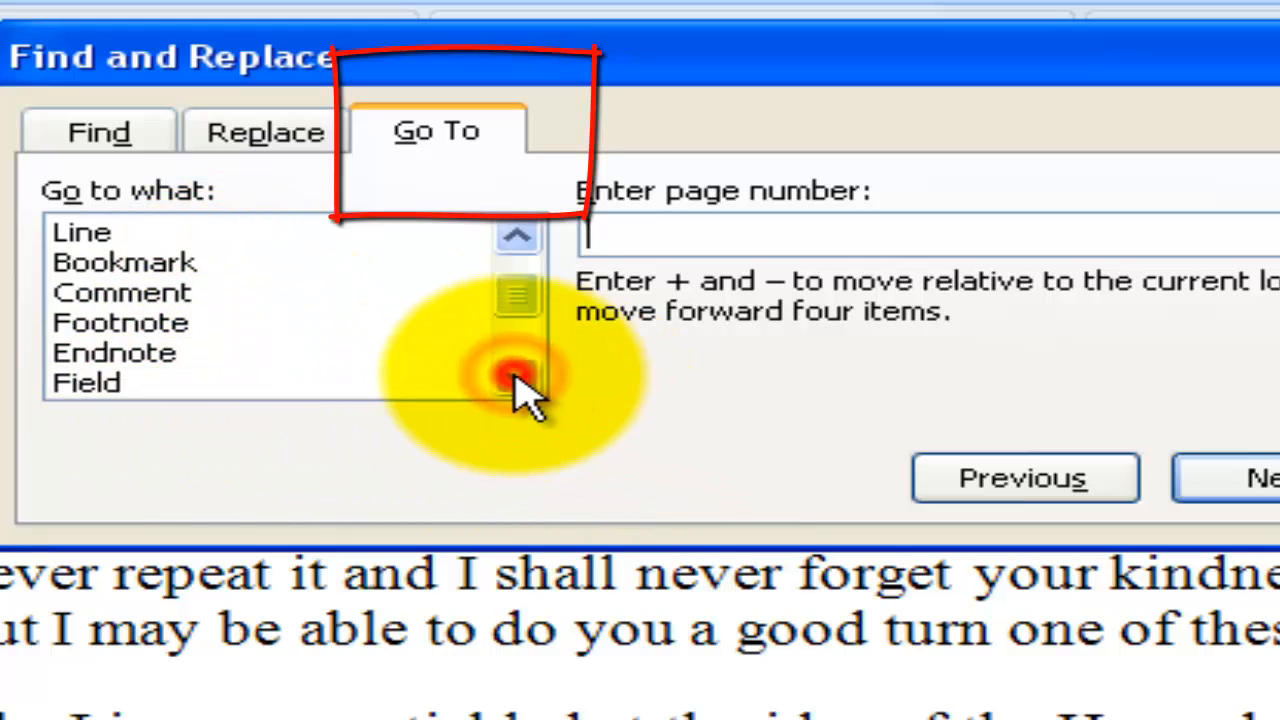
pyautogui.click(514, 378)
pyautogui.moveTo(514, 317); pyautogui.dragTo(580, 180)
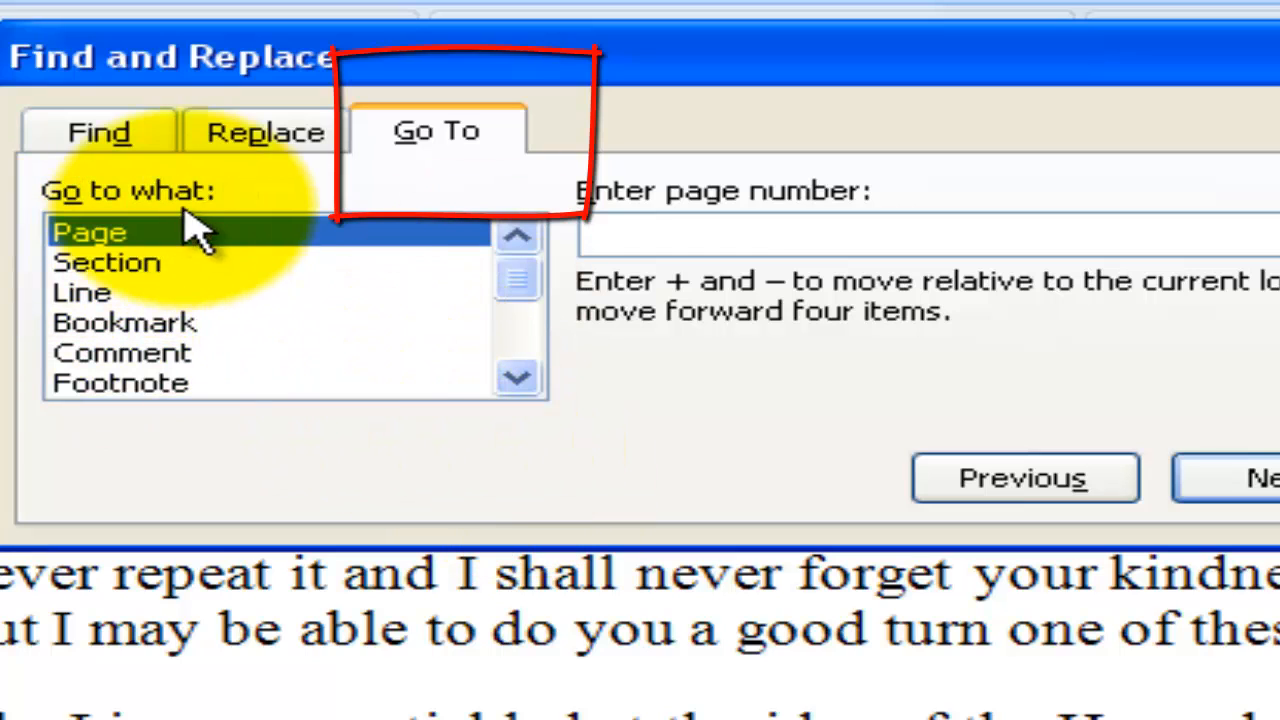
pyautogui.click(80, 290)
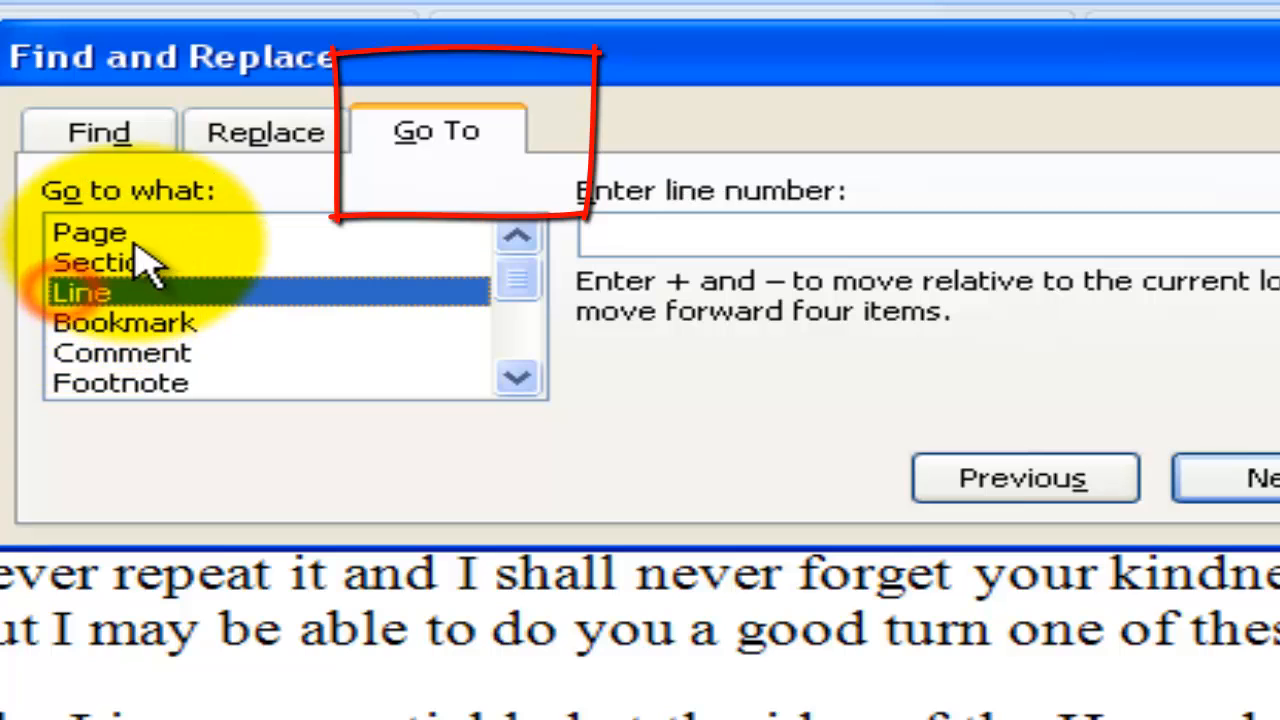
pyautogui.click(95, 232)
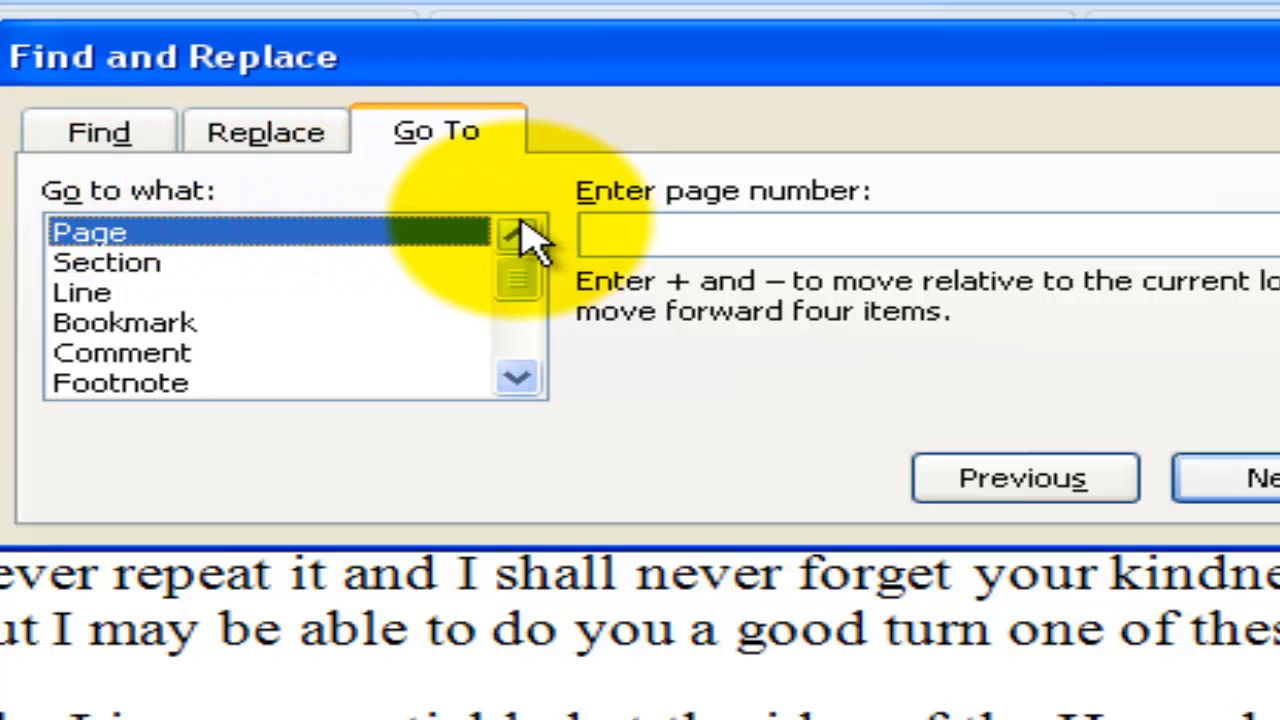
# - Use Go To to jump to page 15 of the document, and from there to page 3
pyautogui.click(1006, 711)
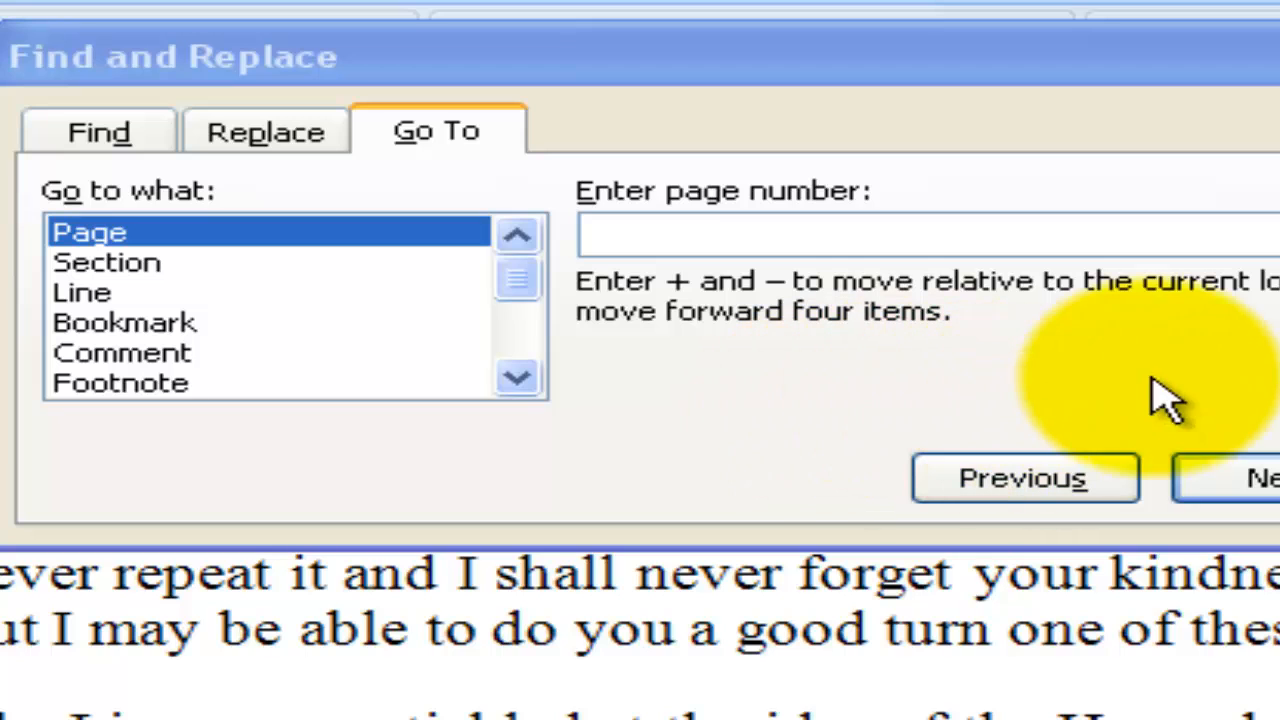
pyautogui.click(116, 230)
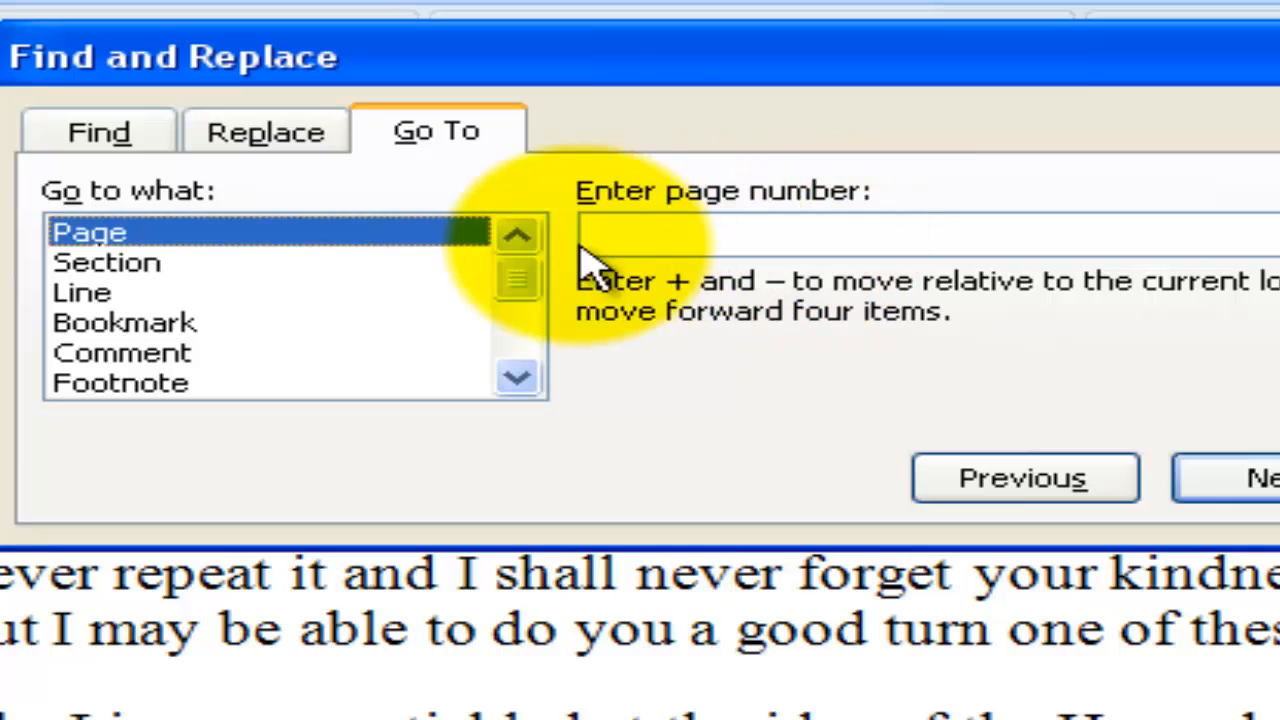
pyautogui.click(697, 224)
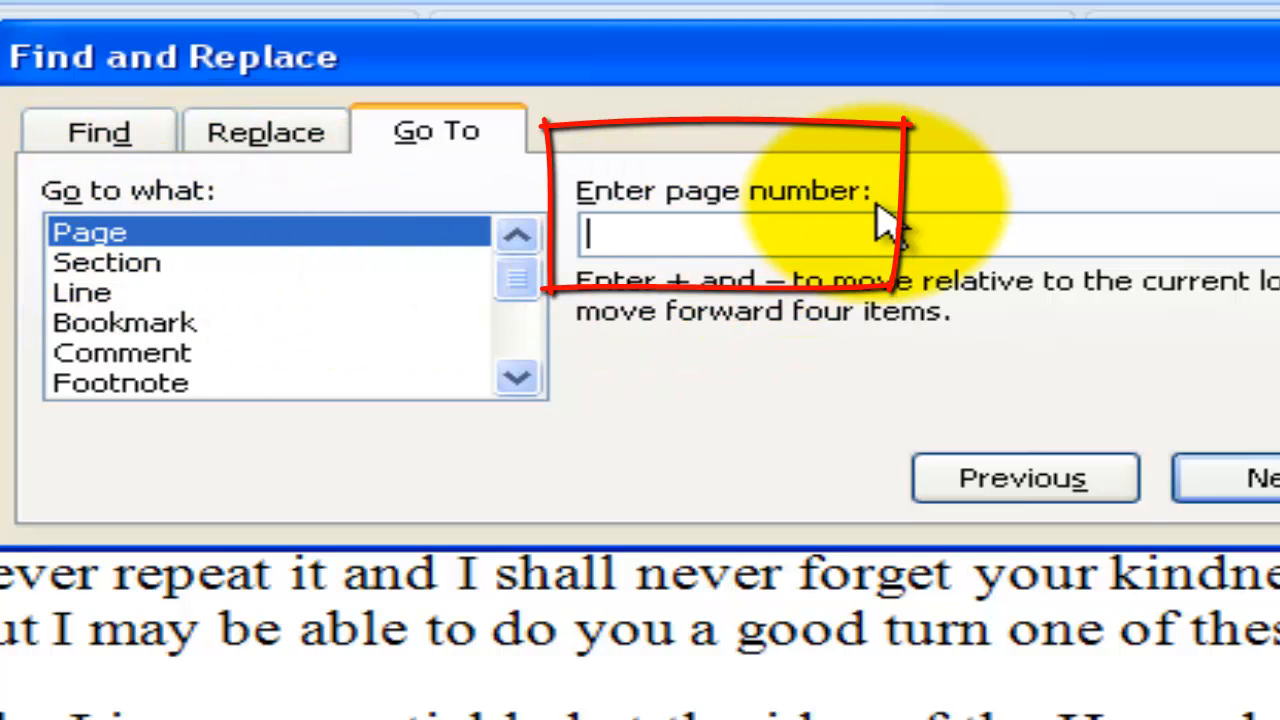
pyautogui.write('15')
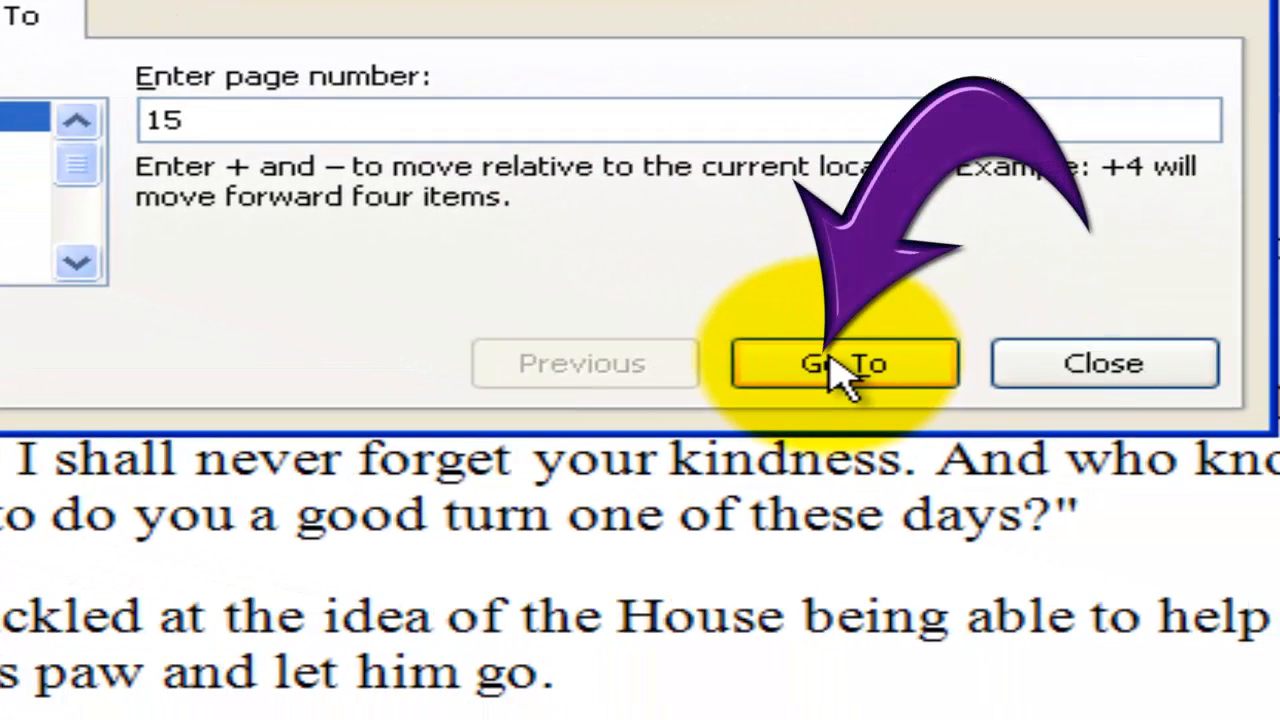
pyautogui.click(1272, 480)
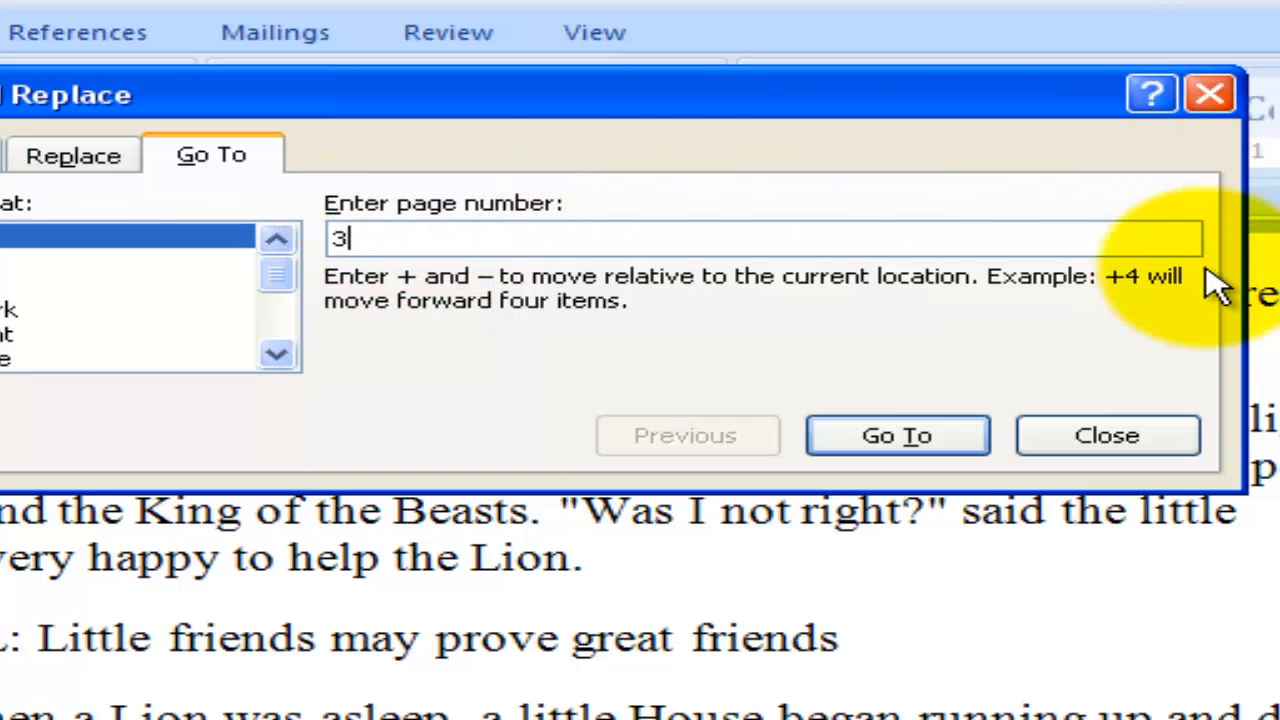
pyautogui.click(889, 434)
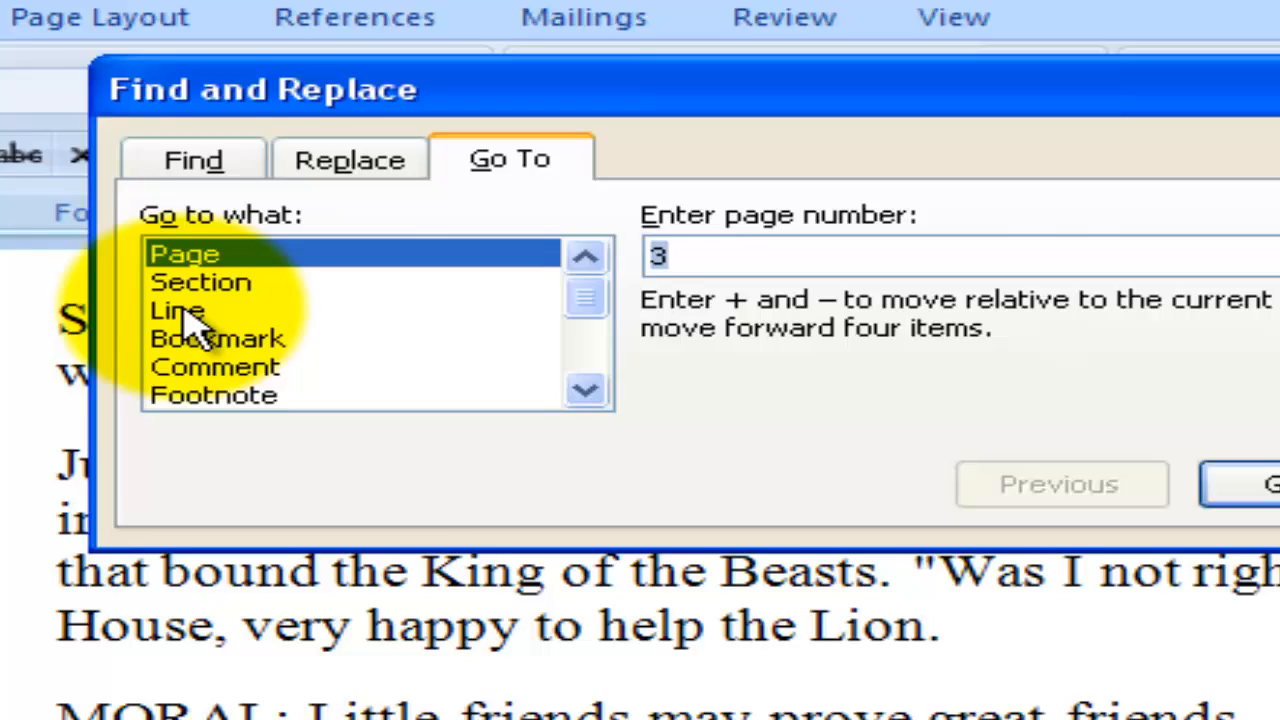
# - Go to line 45 of the document and move the dialog aside to uncover the start of that line
pyautogui.click(75, 327)
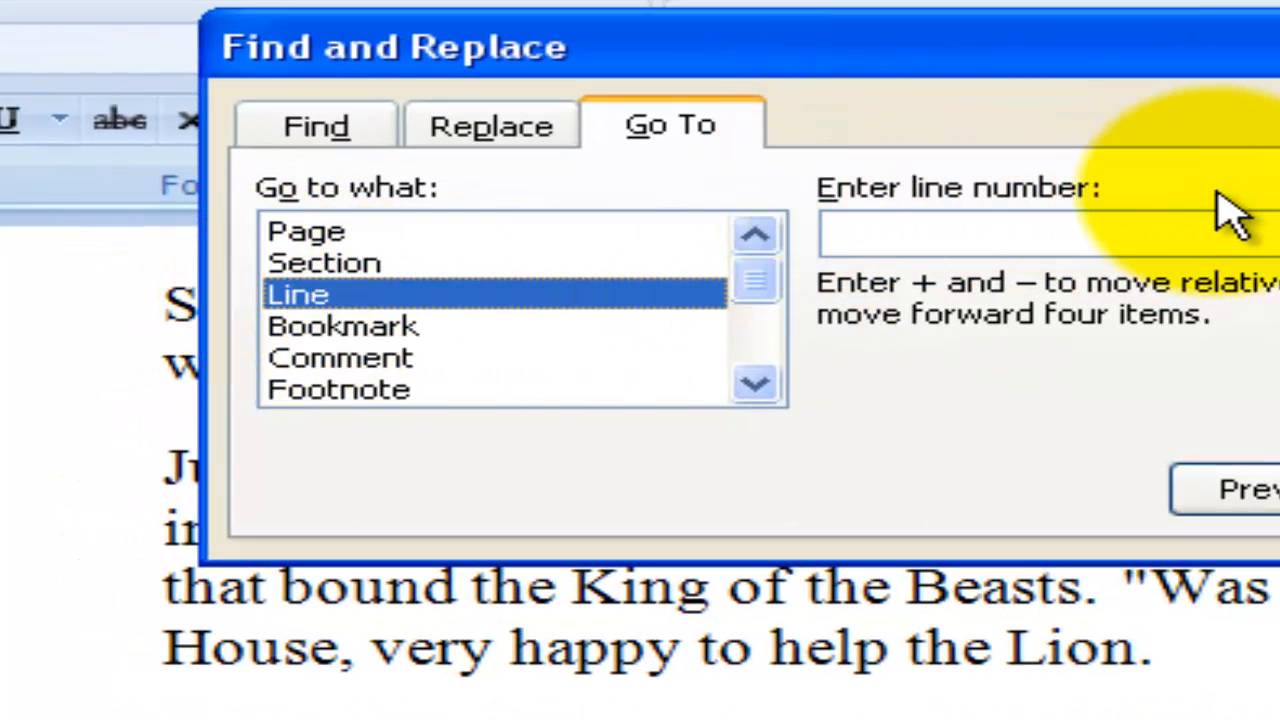
pyautogui.click(888, 237)
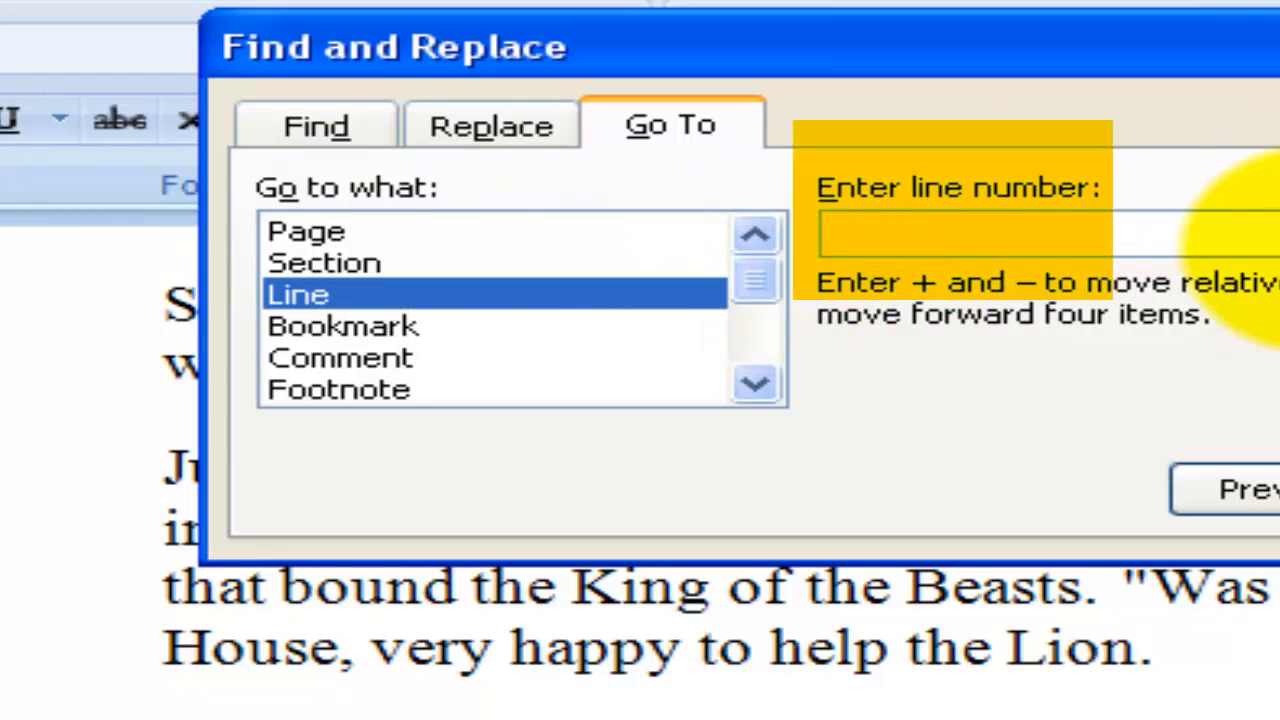
pyautogui.write('45')
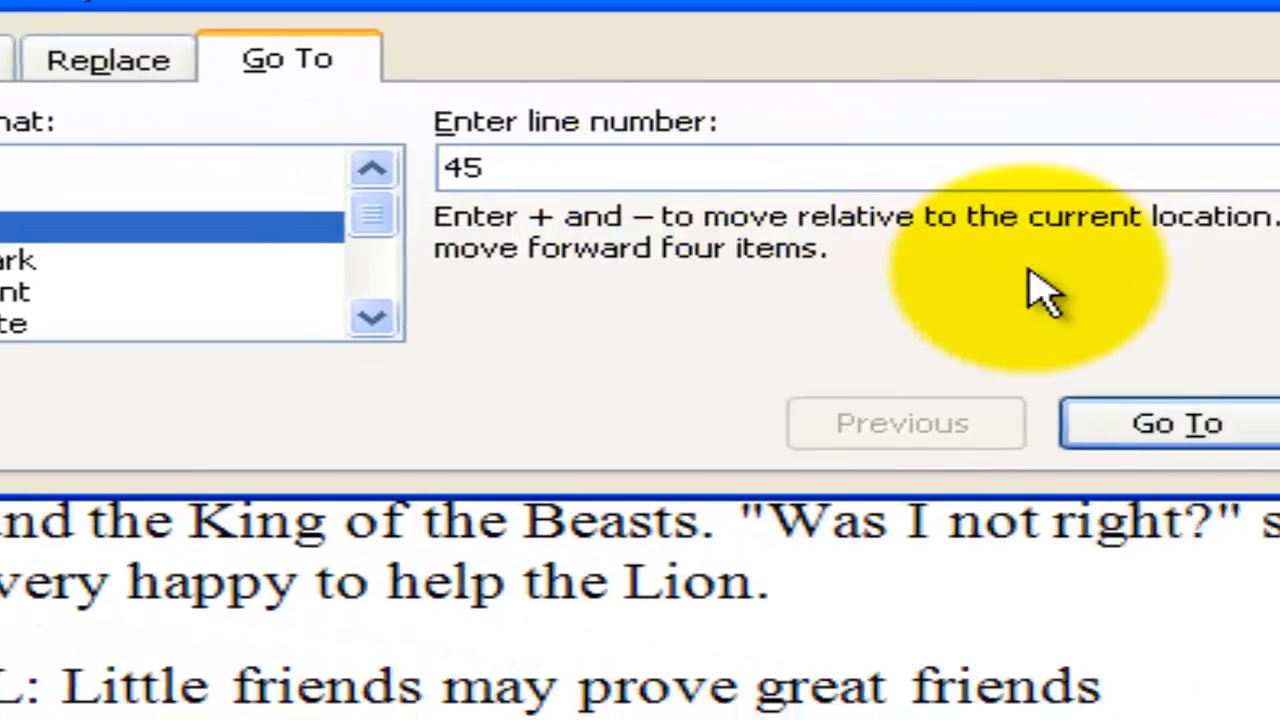
pyautogui.click(1279, 489)
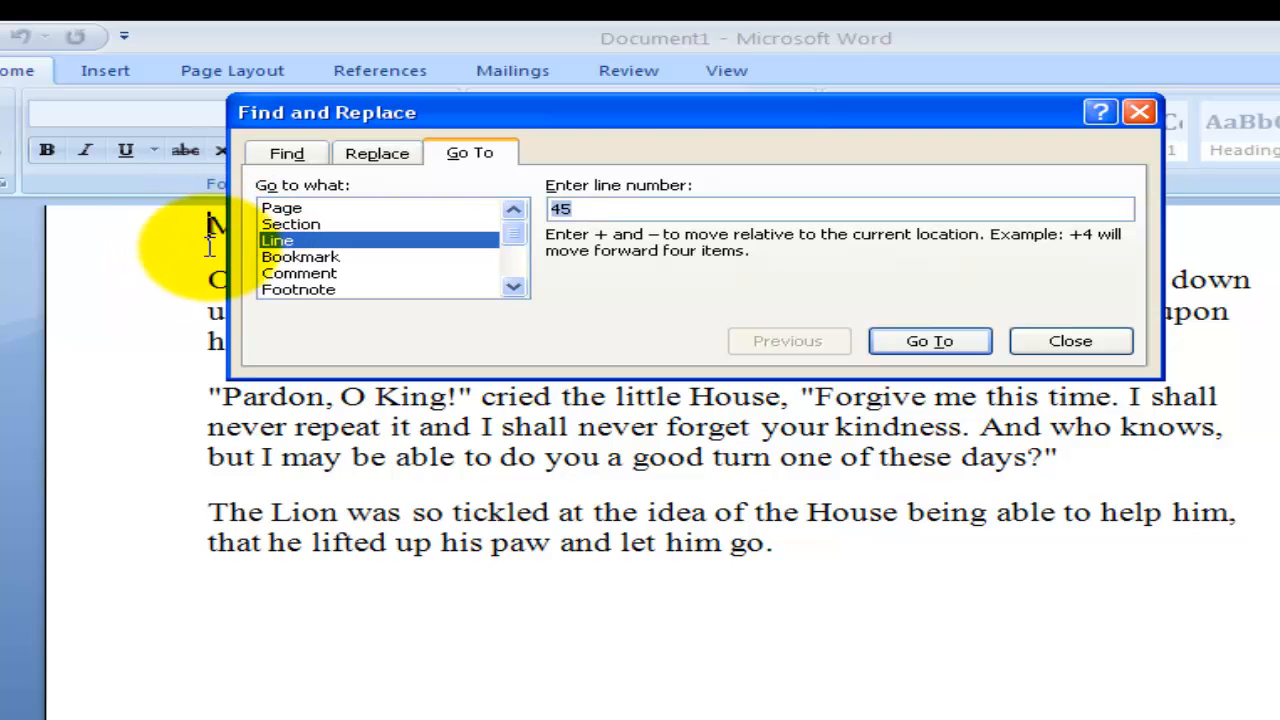
pyautogui.moveTo(553, 113); pyautogui.dragTo(1203, 118)
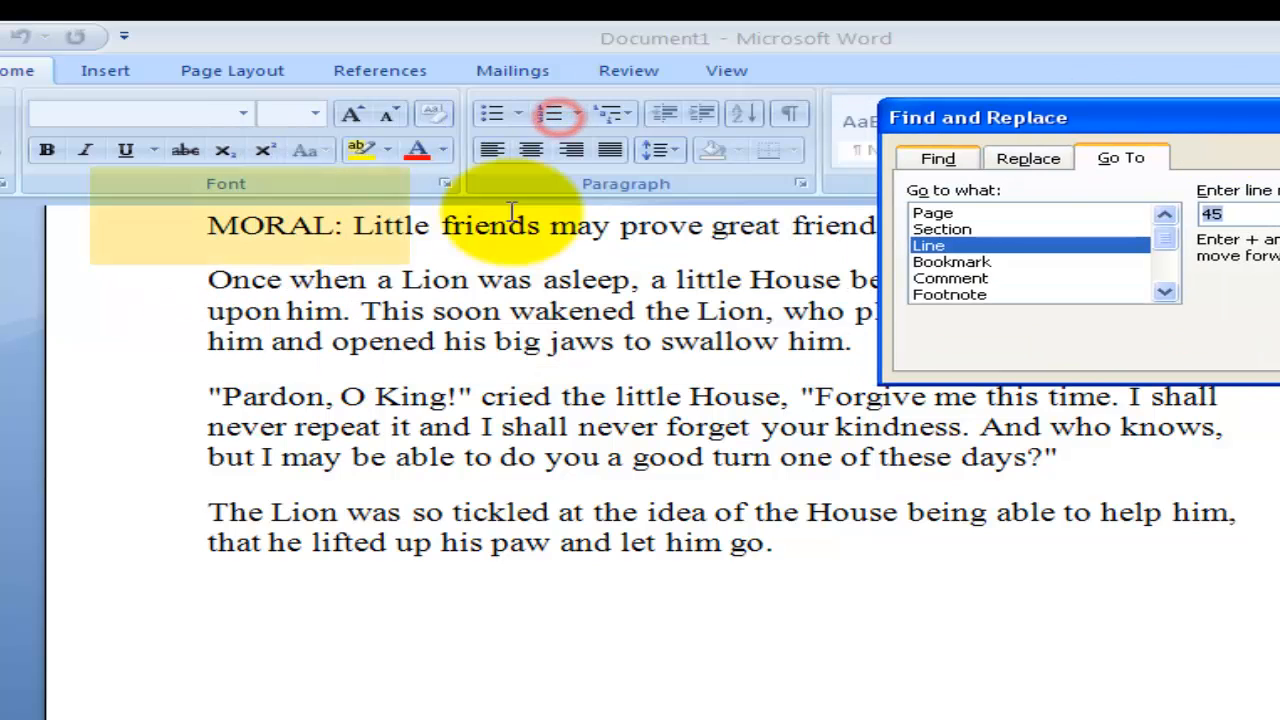
pyautogui.click(207, 226)
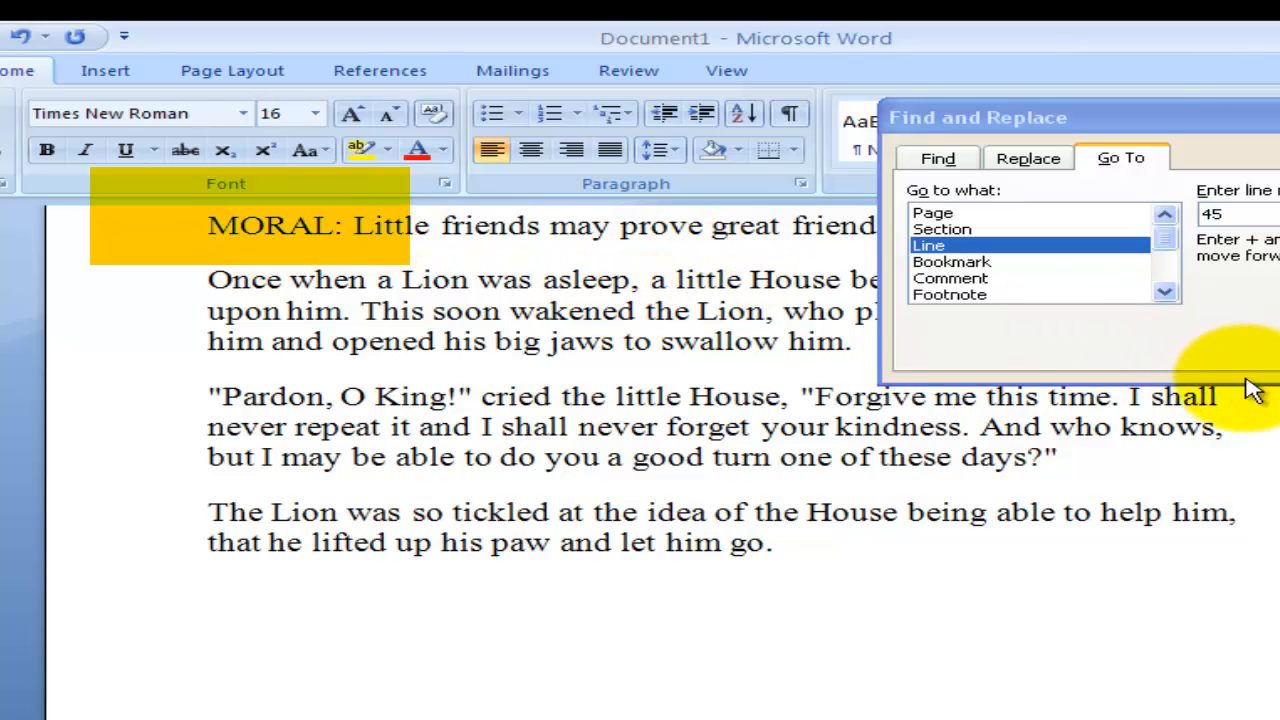
# - Go to line 48 of the document, followed by line 59
pyautogui.click(1272, 119)
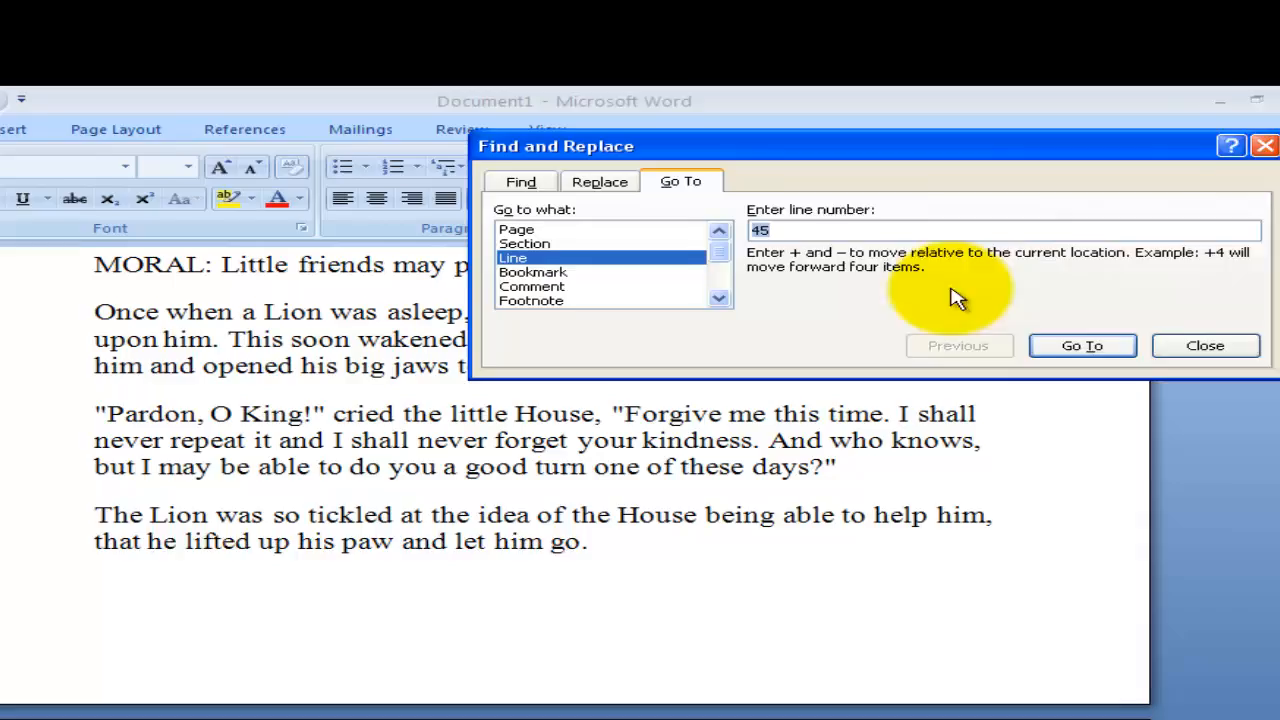
pyautogui.click(1264, 210)
pyautogui.moveTo(773, 232); pyautogui.dragTo(646, 239)
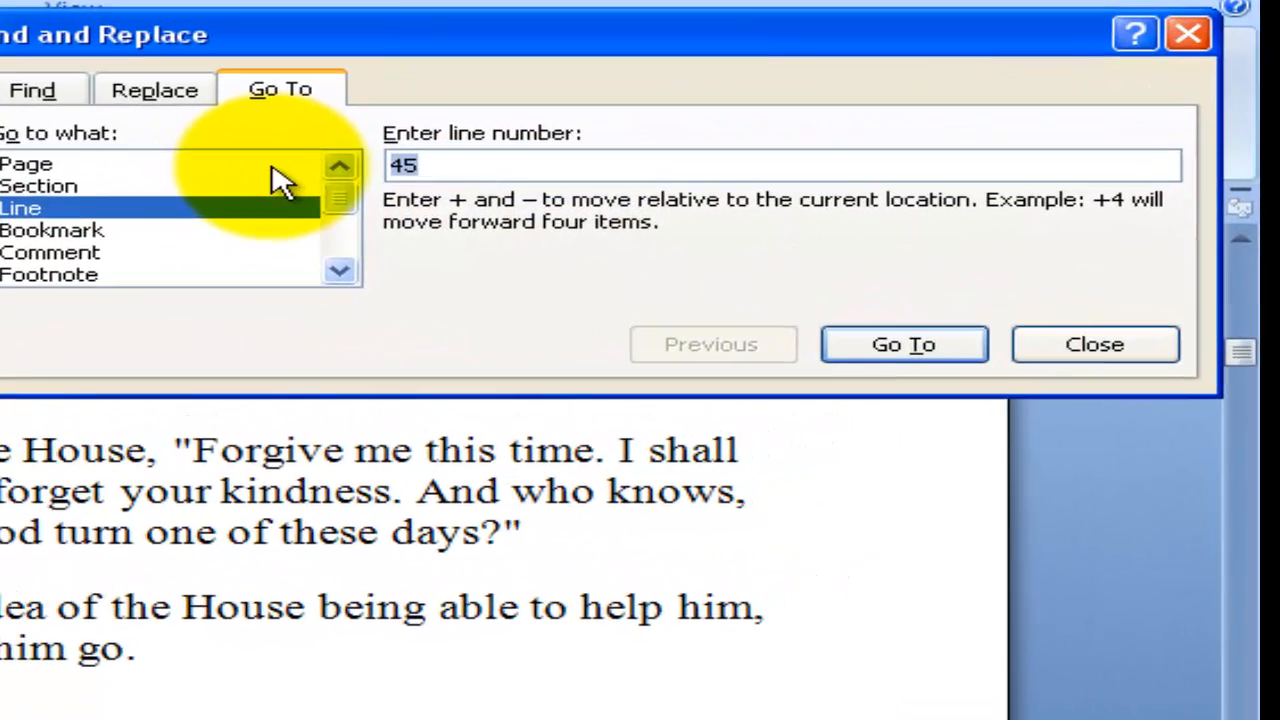
pyautogui.write('48')
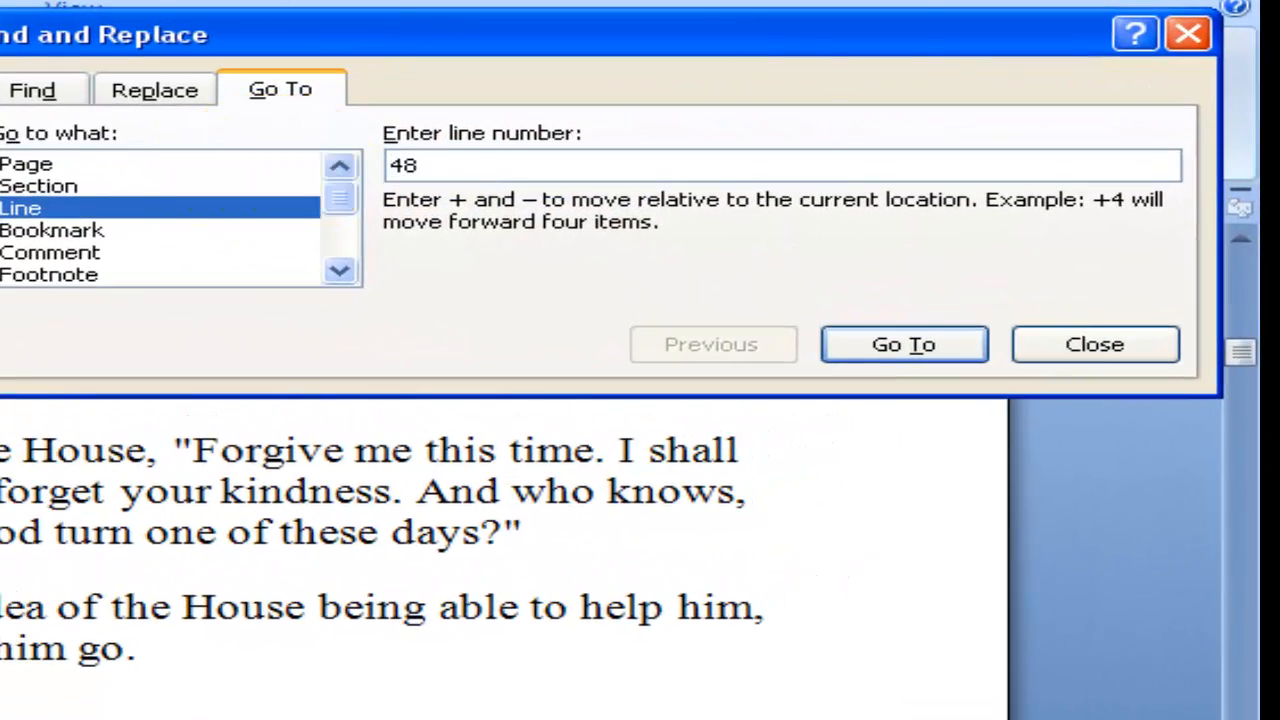
pyautogui.click(904, 344)
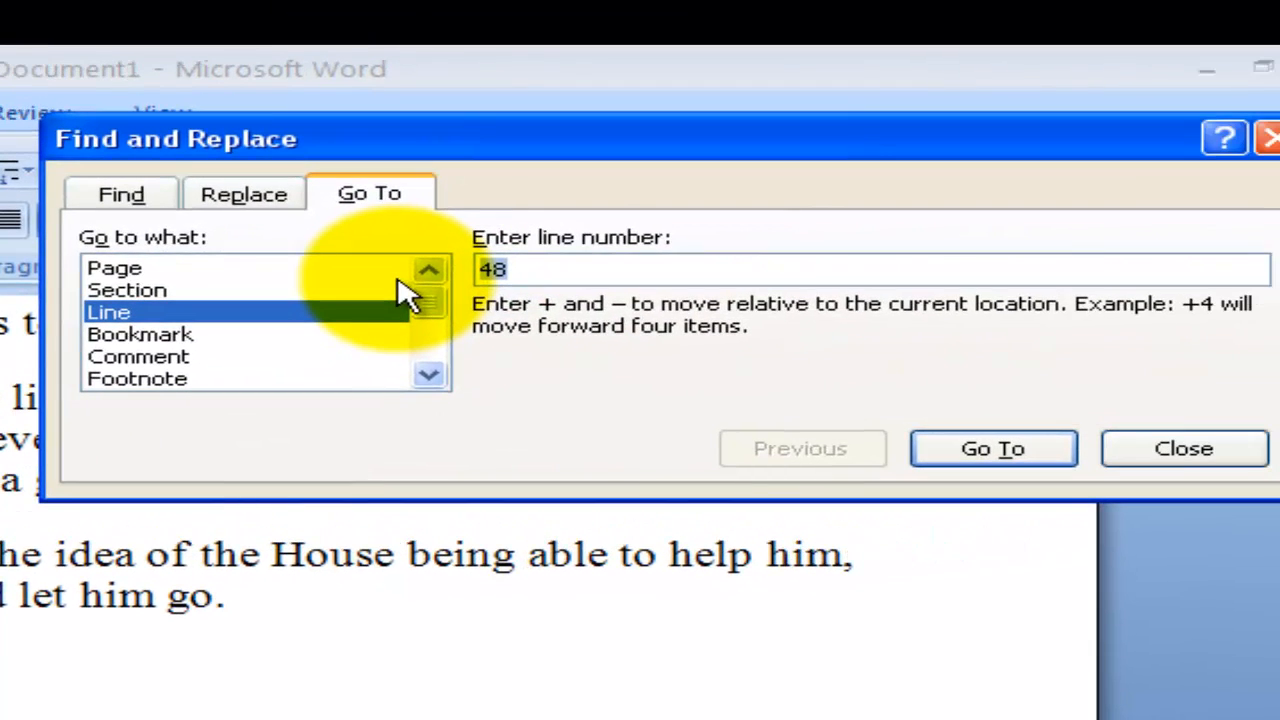
pyautogui.write('9')
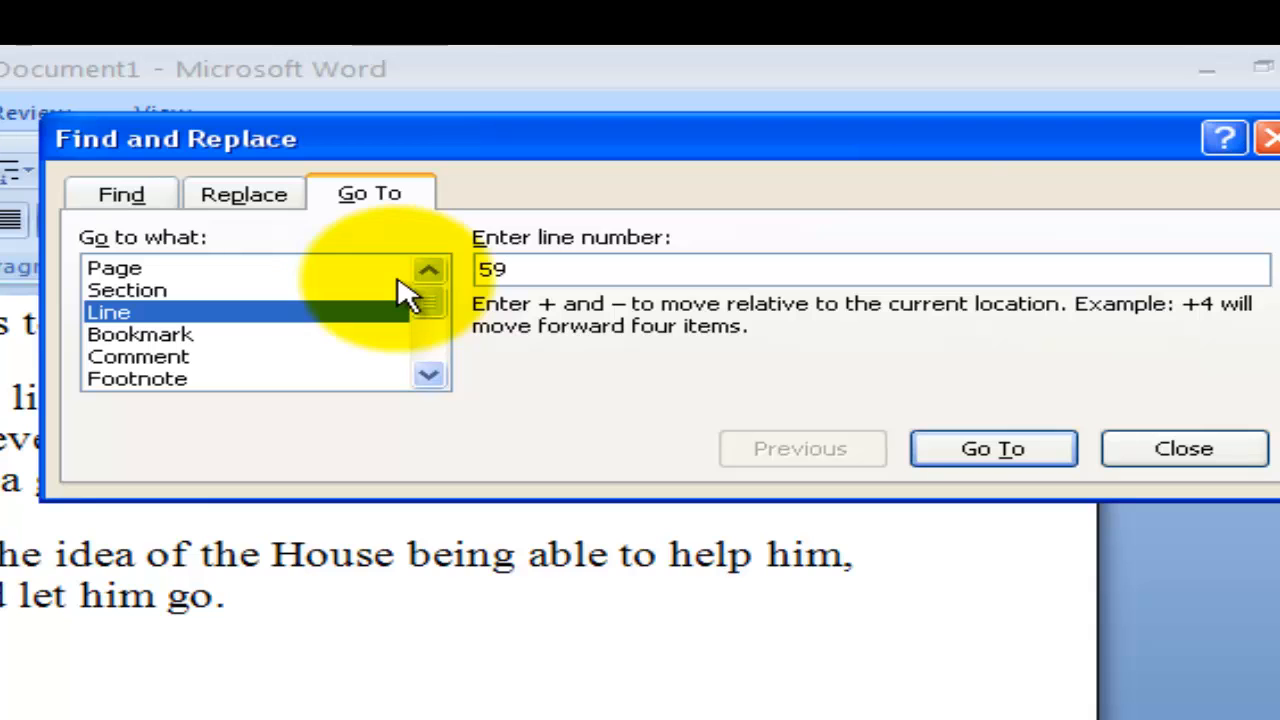
pyautogui.click(1010, 440)
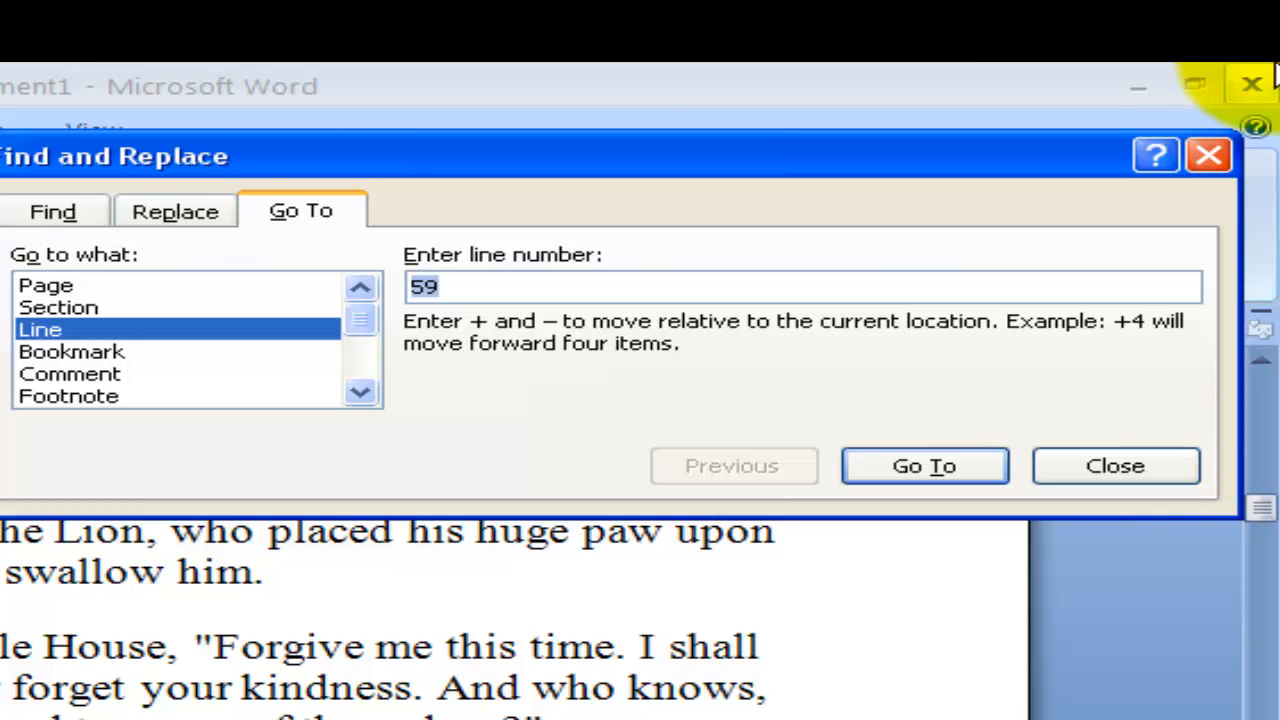
# - Close the Find and Replace dialog and return to the beginning of the document
pyautogui.click(80, 208)
pyautogui.click(162, 207)
pyautogui.click(292, 215)
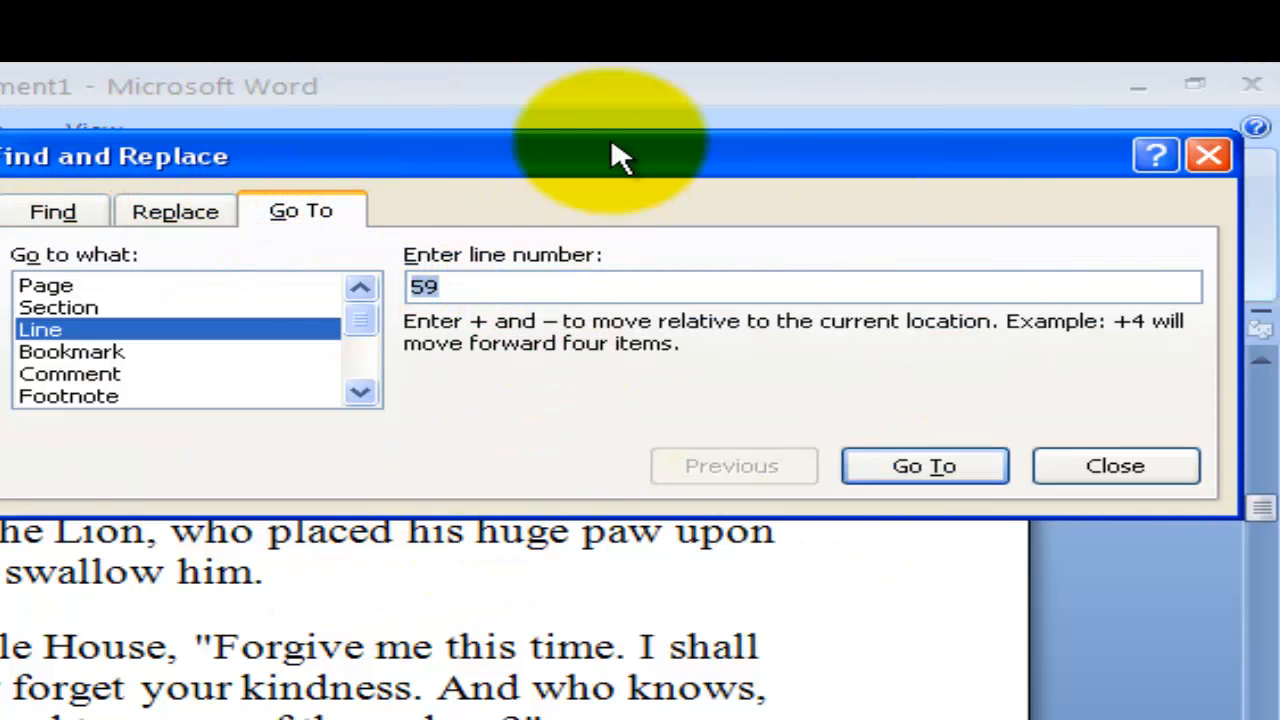
pyautogui.moveTo(611, 155); pyautogui.dragTo(424, 405)
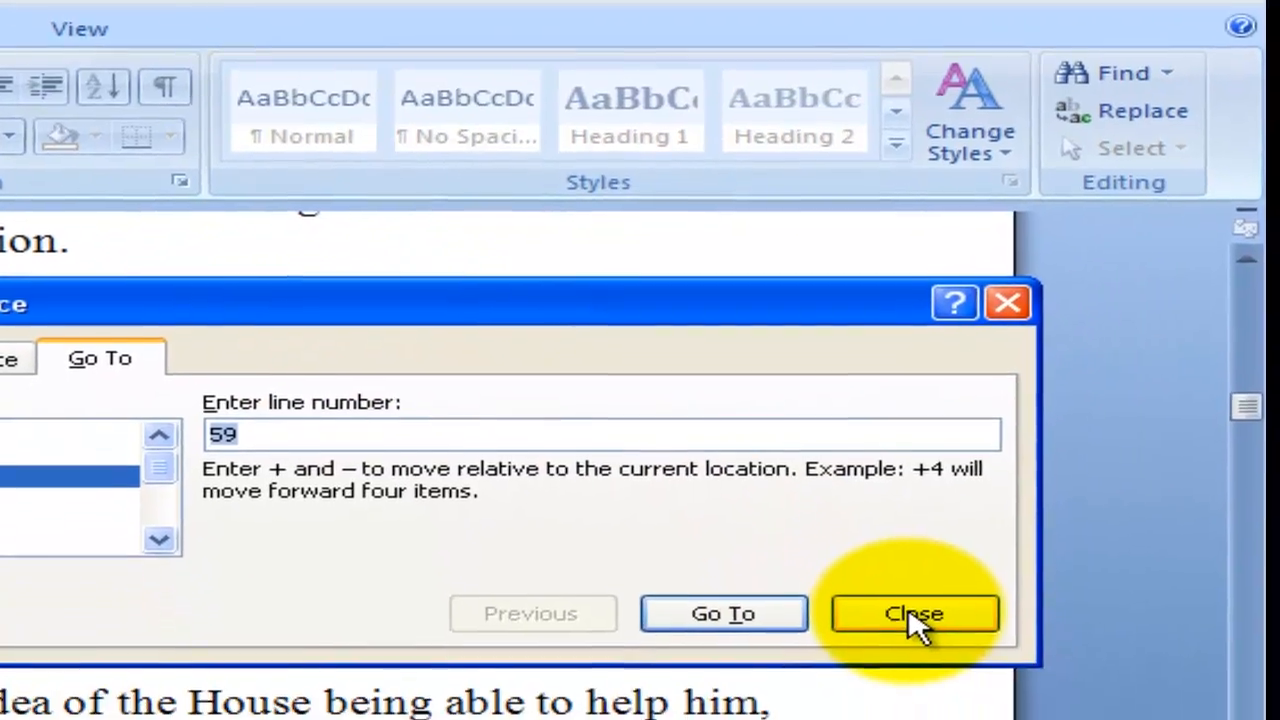
pyautogui.click(929, 714)
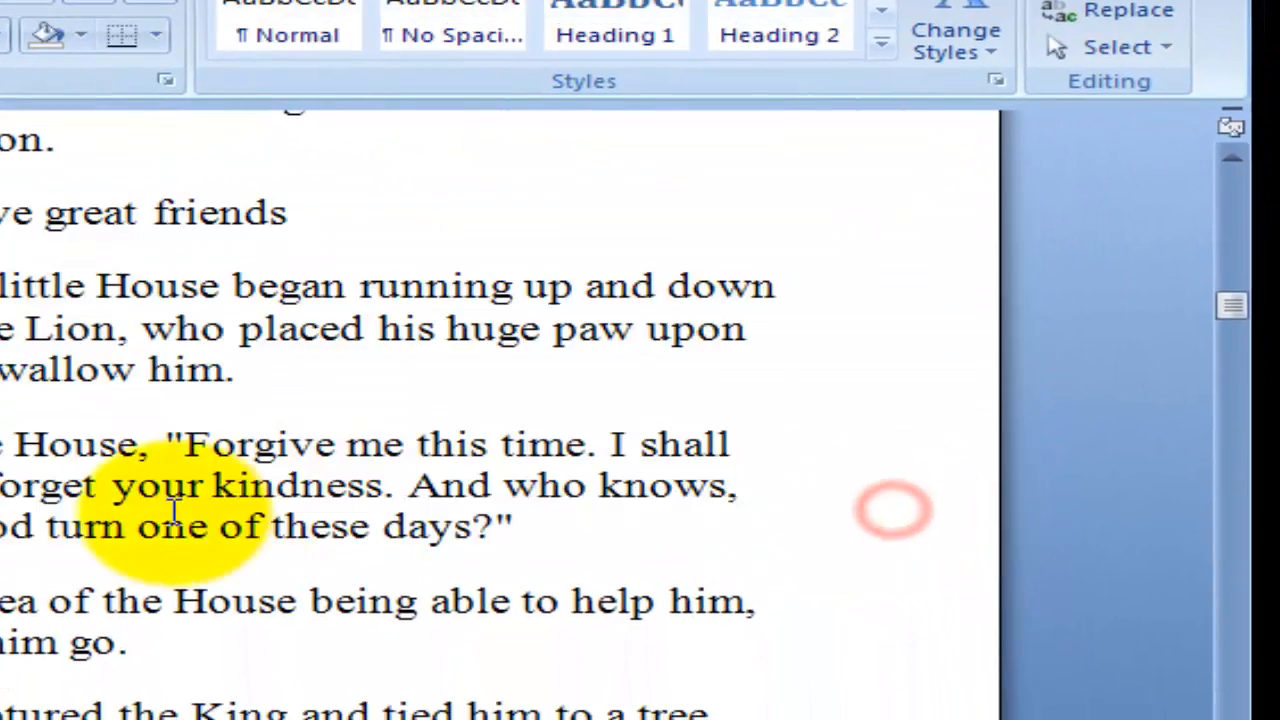
pyautogui.scroll(6, 174, 514)
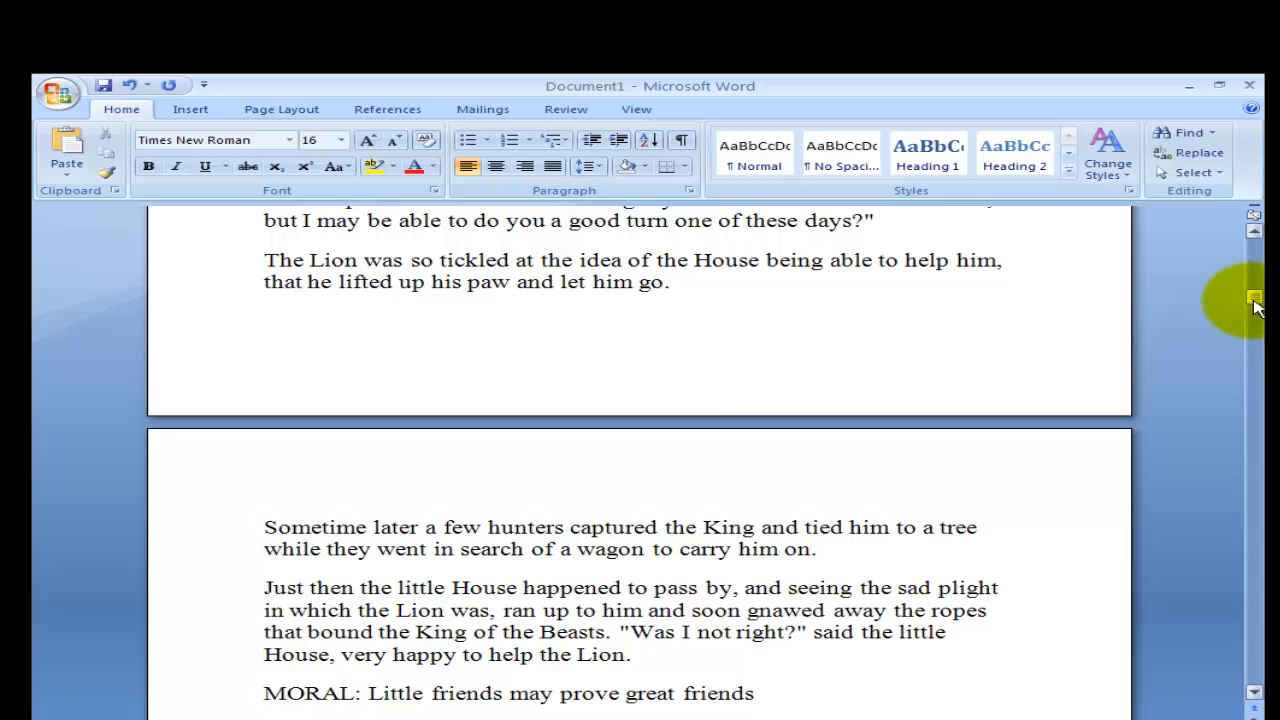
pyautogui.moveTo(1254, 297); pyautogui.dragTo(1254, 245)
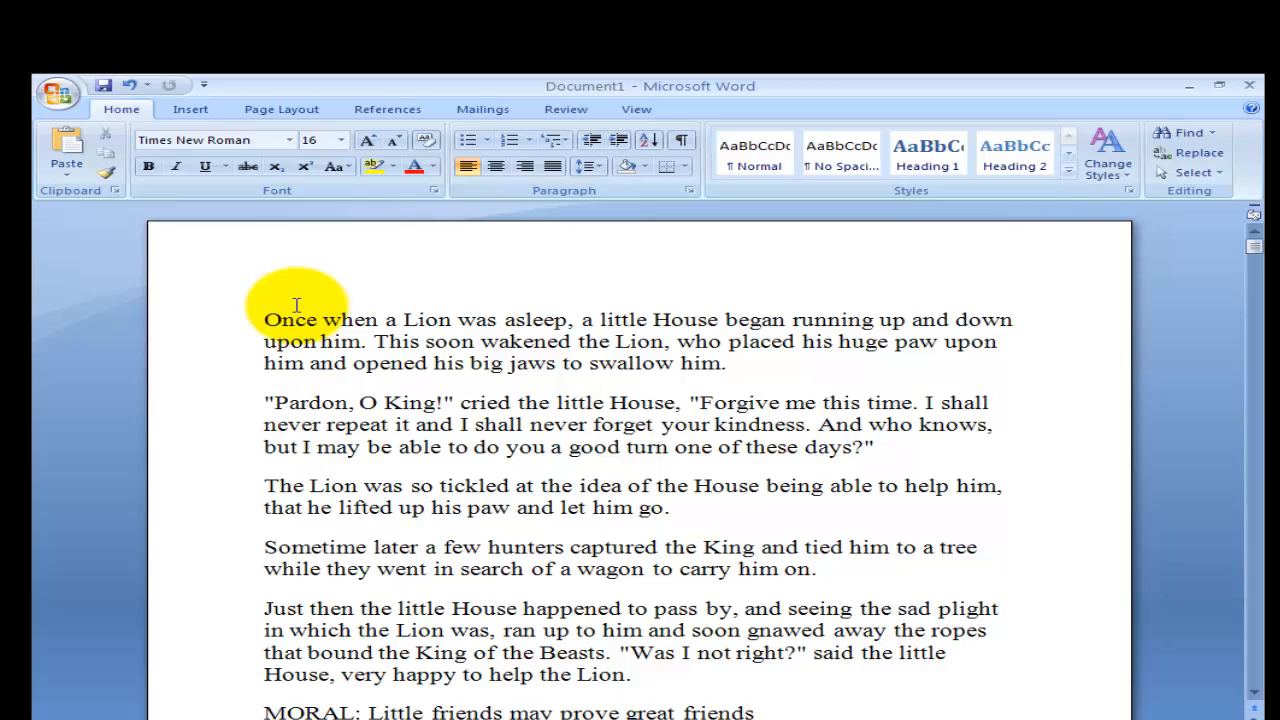
# - Reopen Find with its keyboard command and search for "Lion", advancing through successive matches
pyautogui.hotkey('ctrl', 'f')
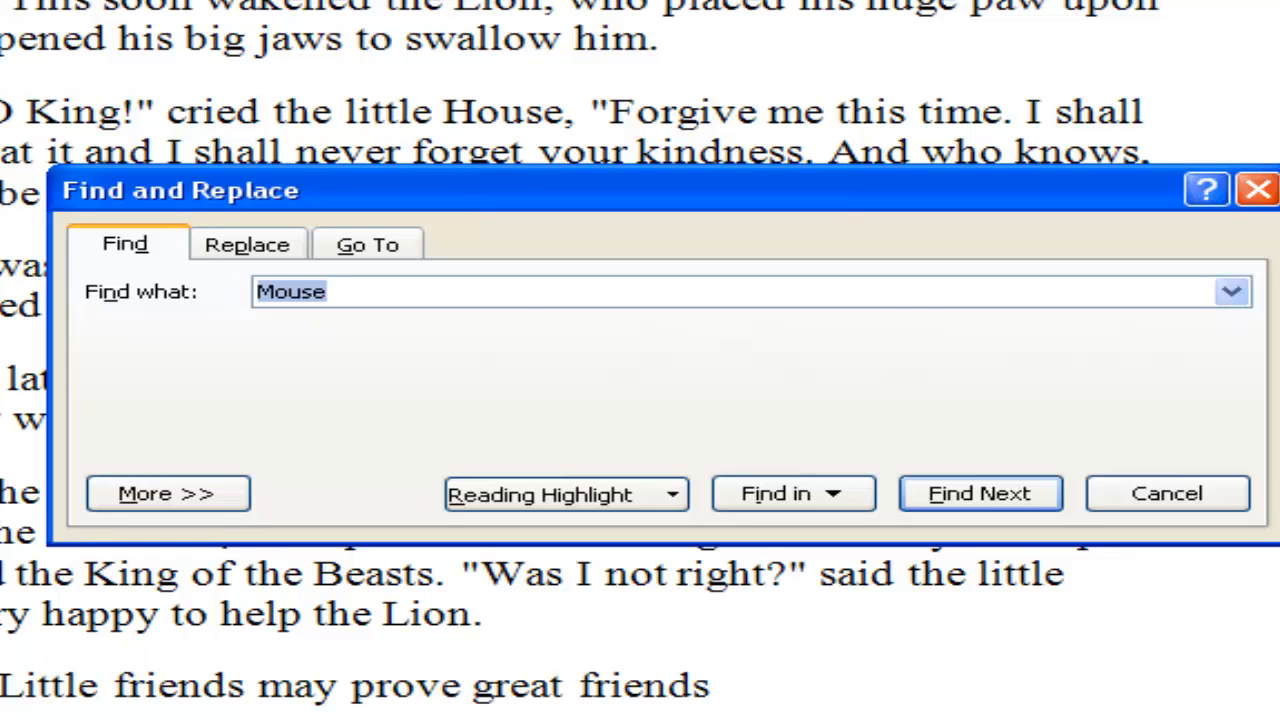
pyautogui.moveTo(569, 198); pyautogui.dragTo(590, 76)
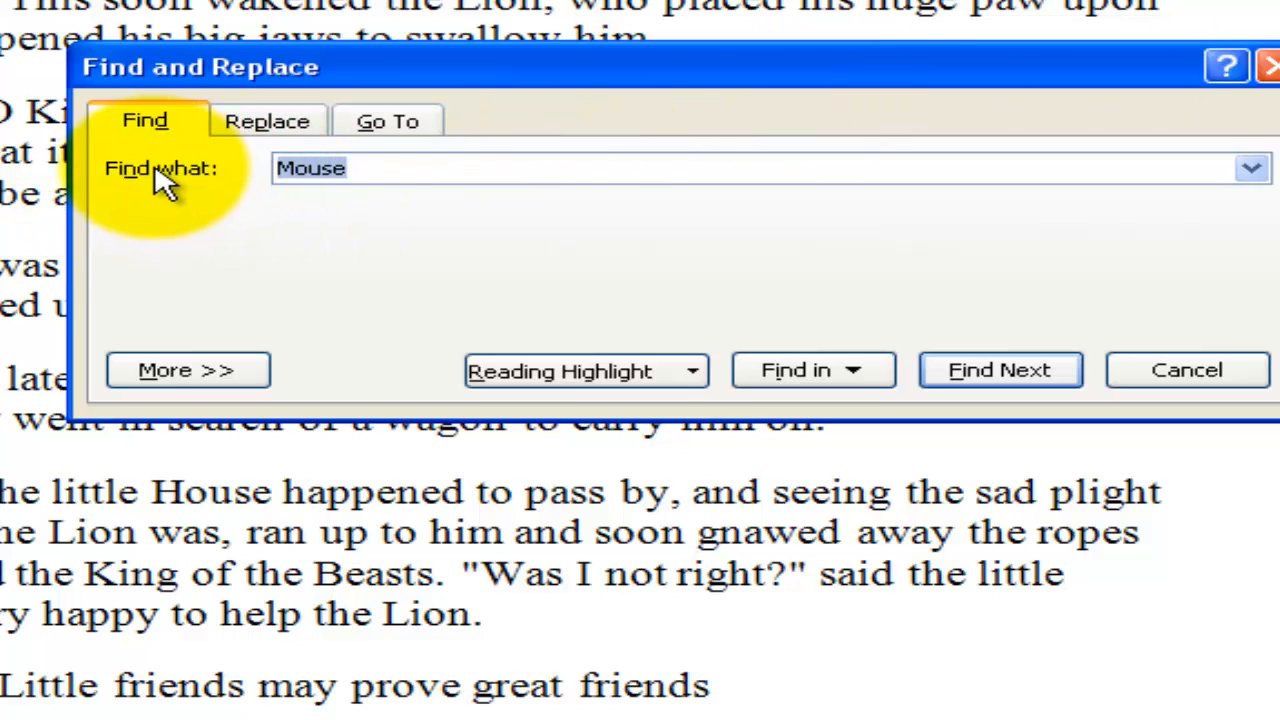
pyautogui.click(409, 167)
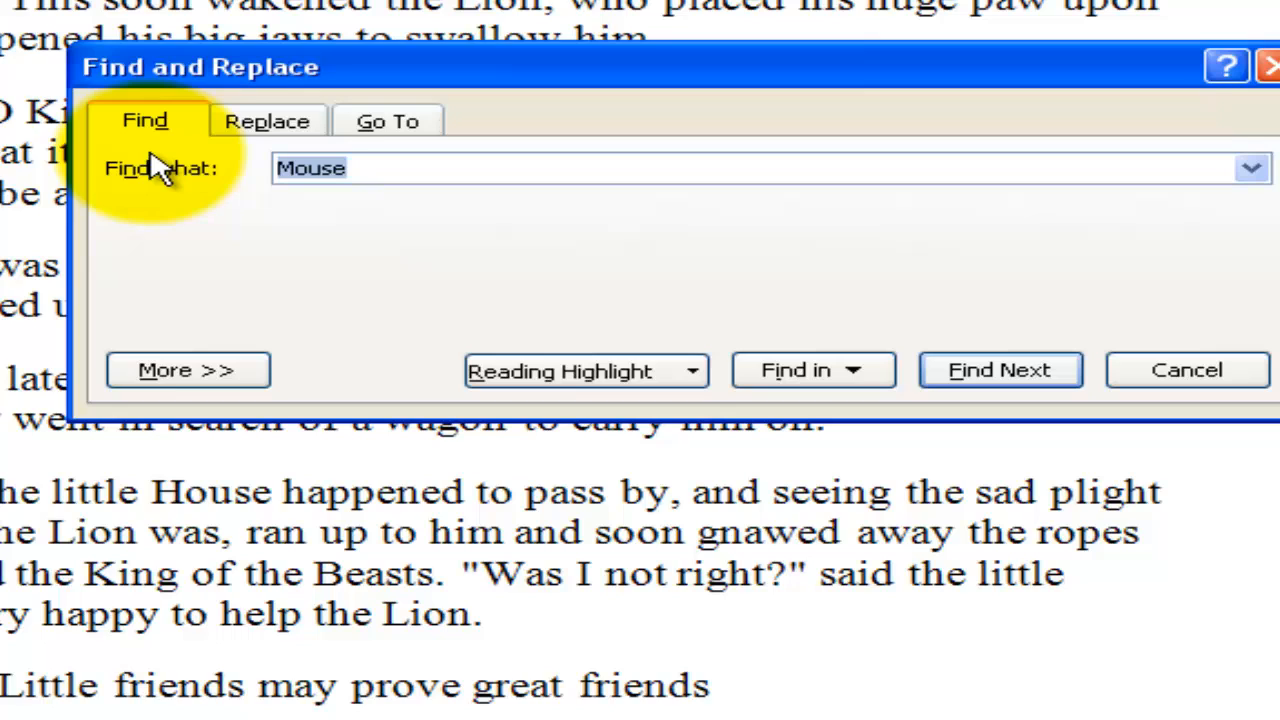
pyautogui.write('Lion')
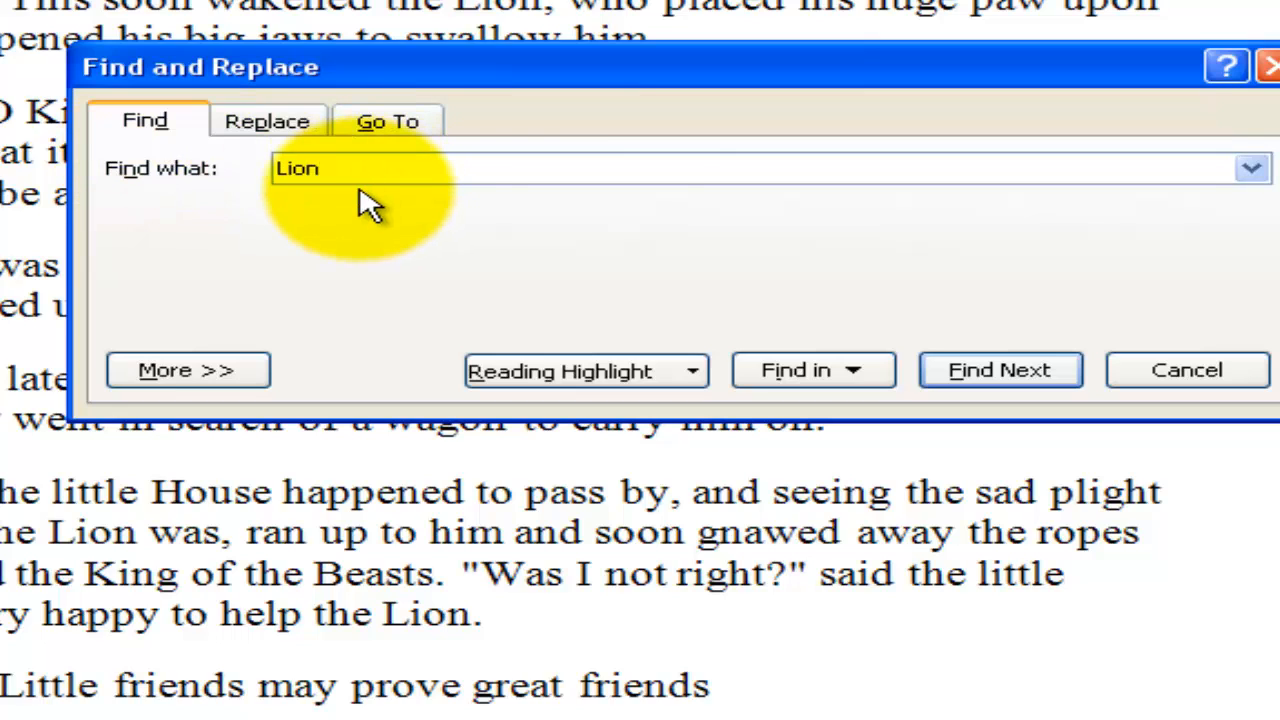
pyautogui.click(985, 372)
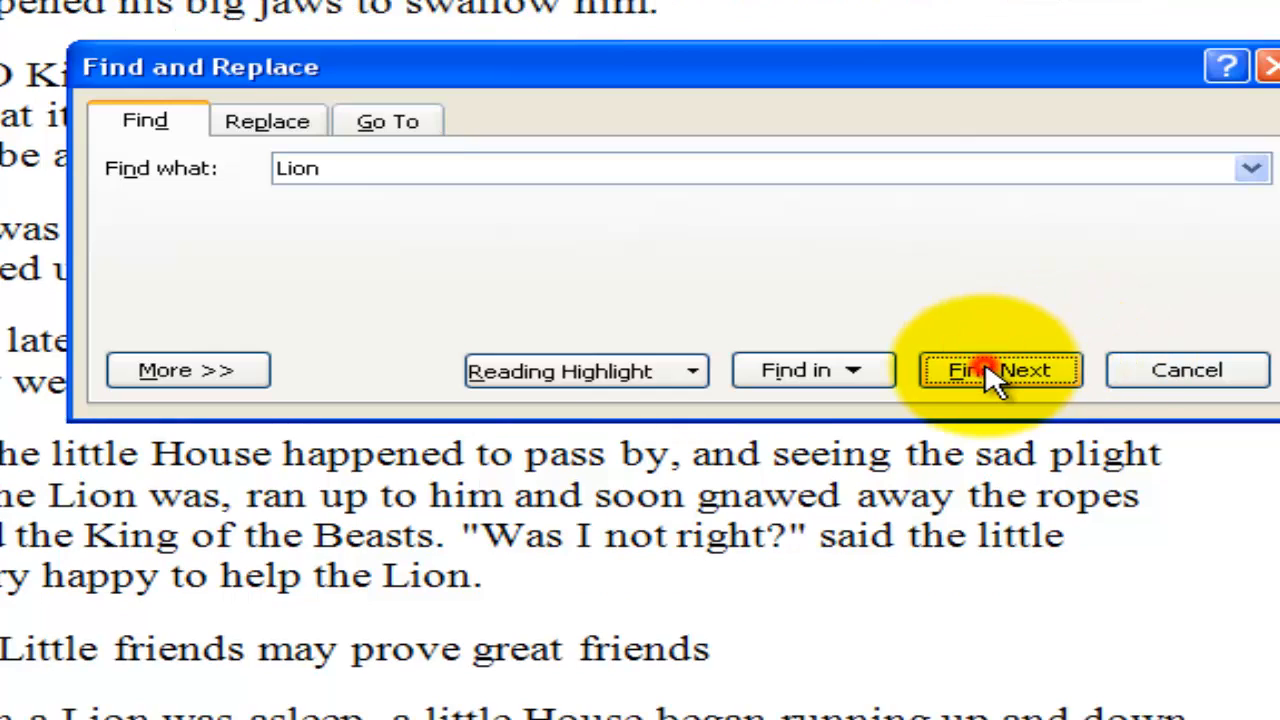
pyautogui.click(987, 369)
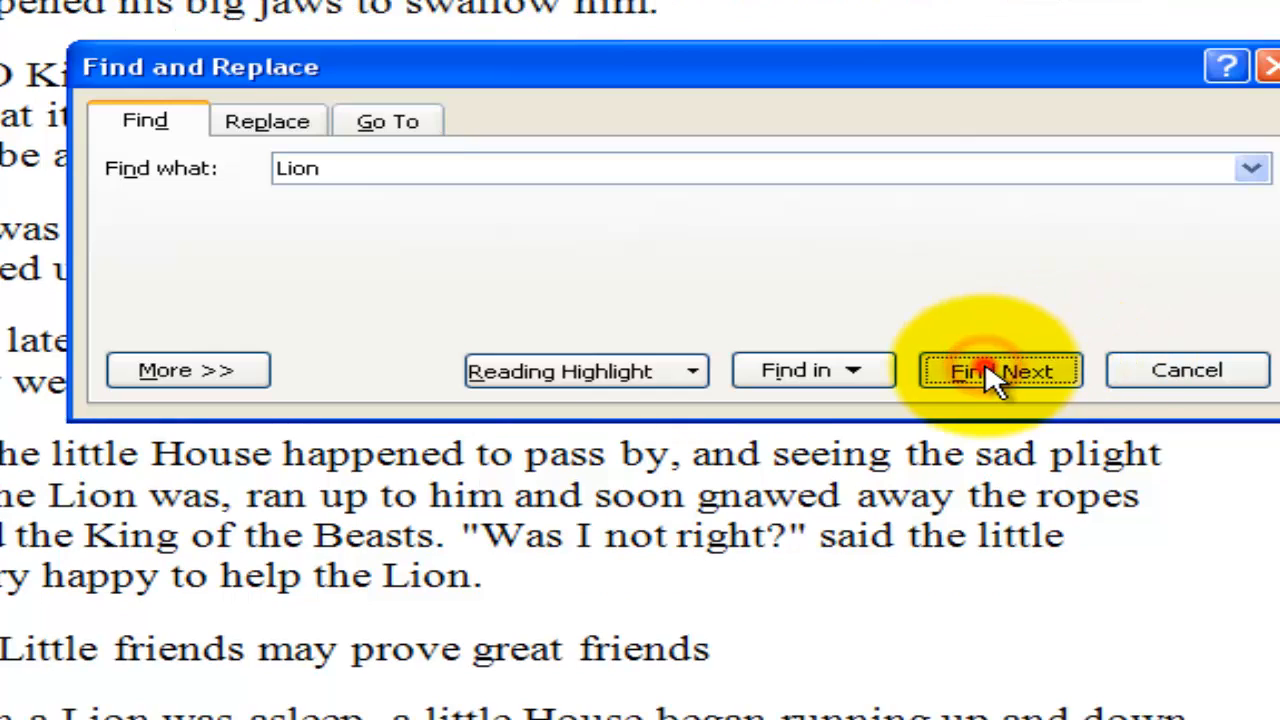
# - Advance through further matches of "Lion", close the Find and Replace dialog, and place the cursor in the "Pardon, O King!" paragraph
pyautogui.click(988, 373)
pyautogui.click(988, 373)
pyautogui.click(988, 373)
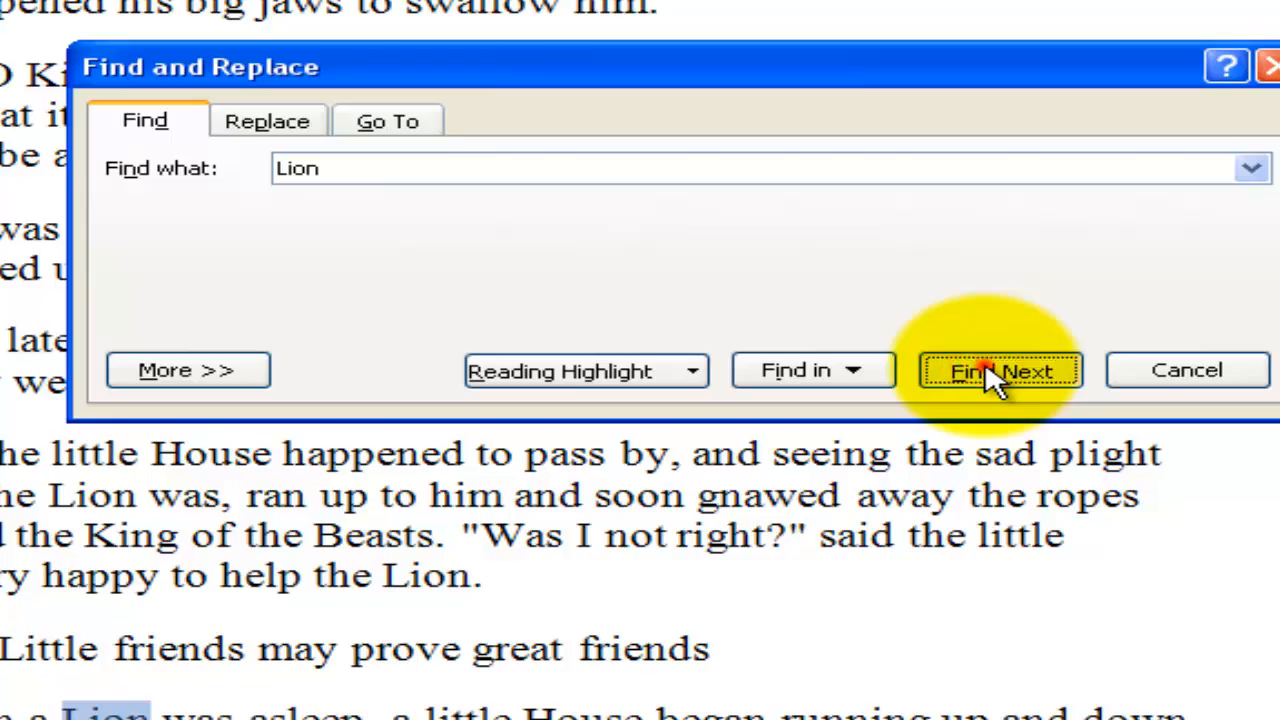
pyautogui.click(988, 373)
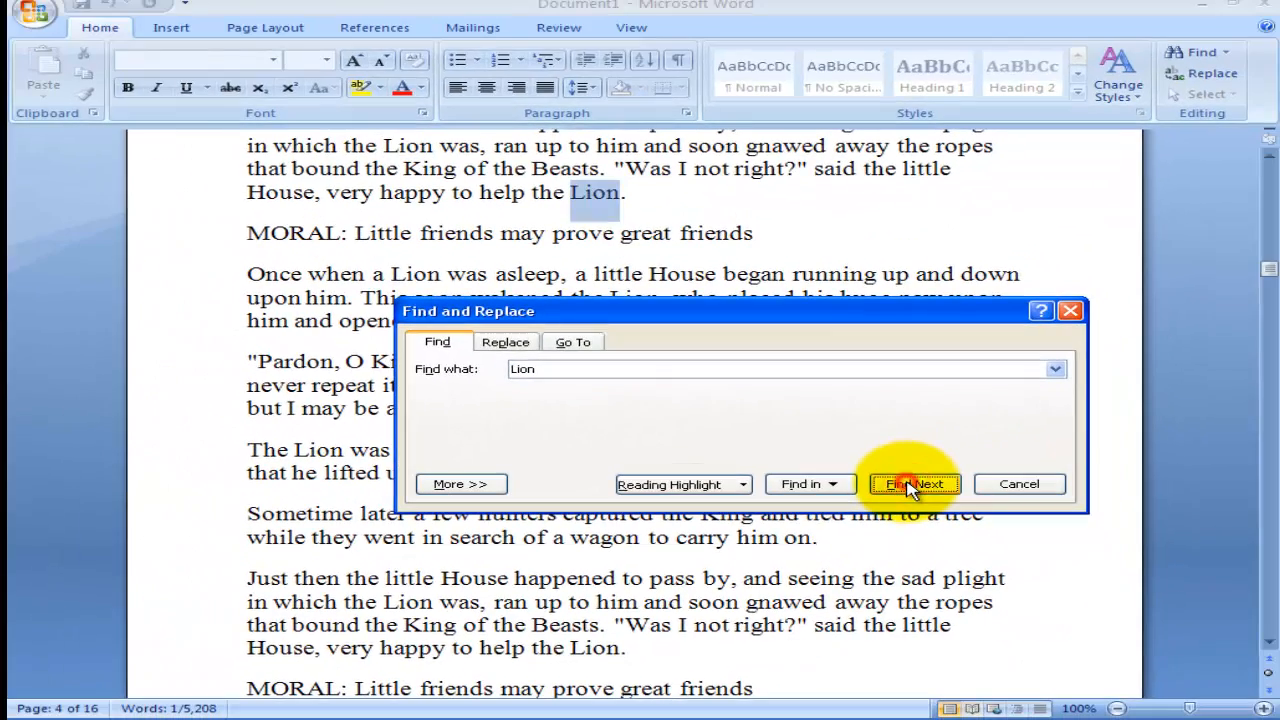
pyautogui.click(910, 485)
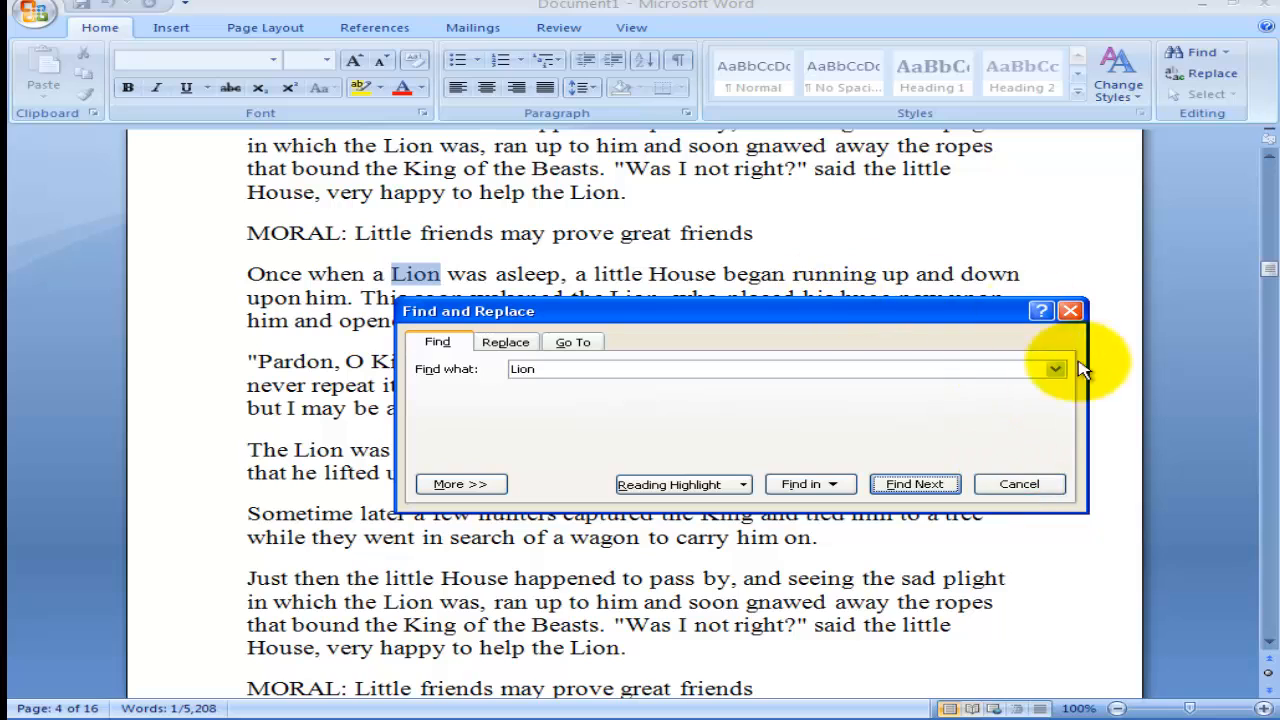
pyautogui.click(1030, 488)
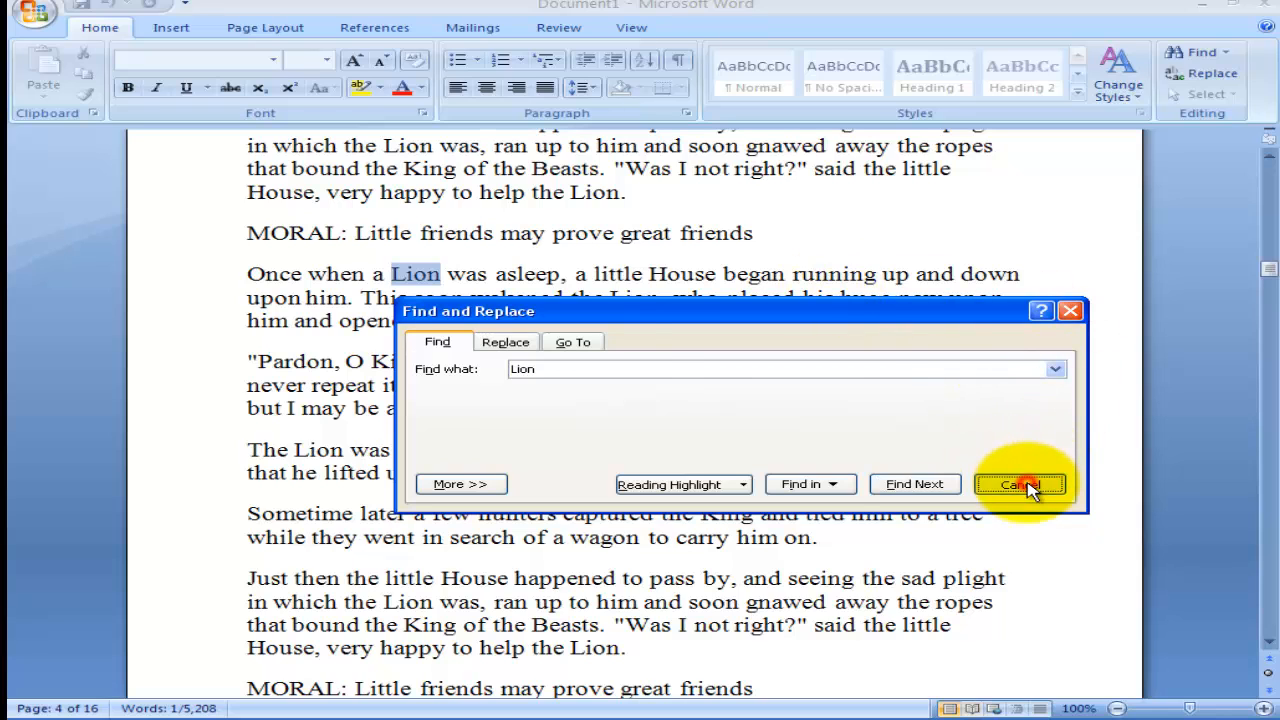
pyautogui.click(578, 362)
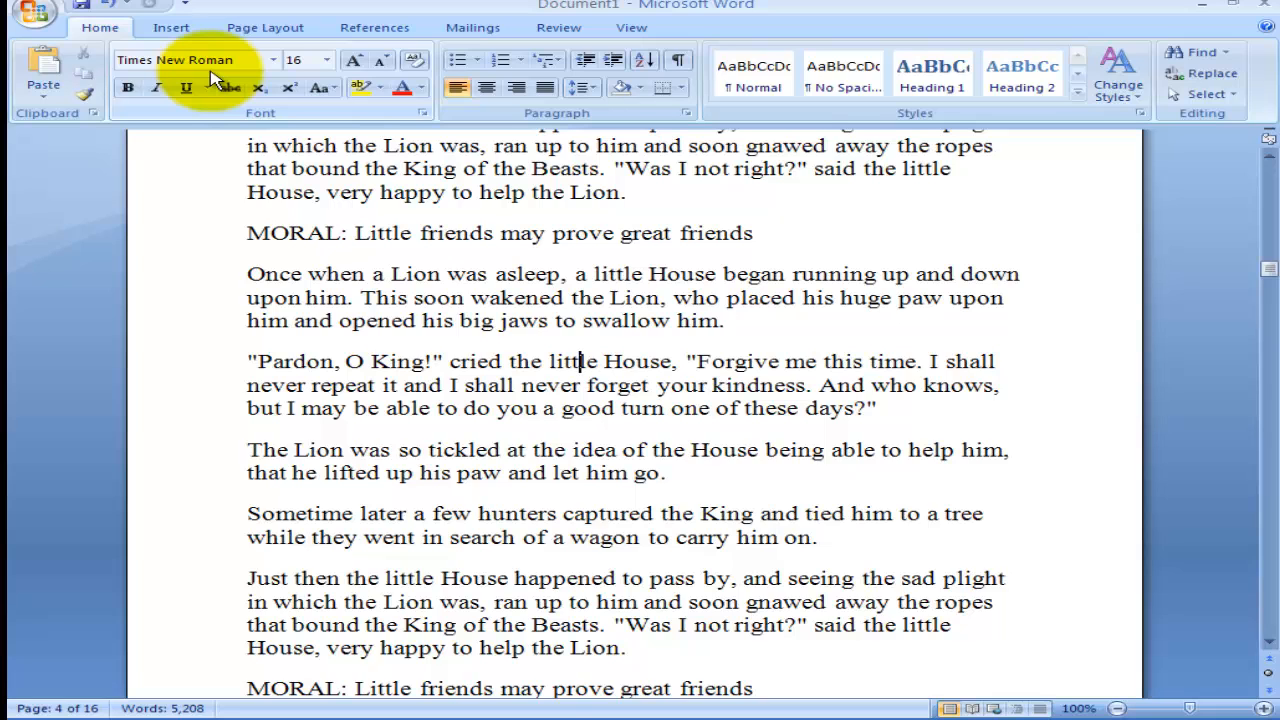
# - Replace all occurrences of "Lion" with "Horse" throughout the document and close the Find and Replace dialog
pyautogui.hotkey('ctrl', 'h')
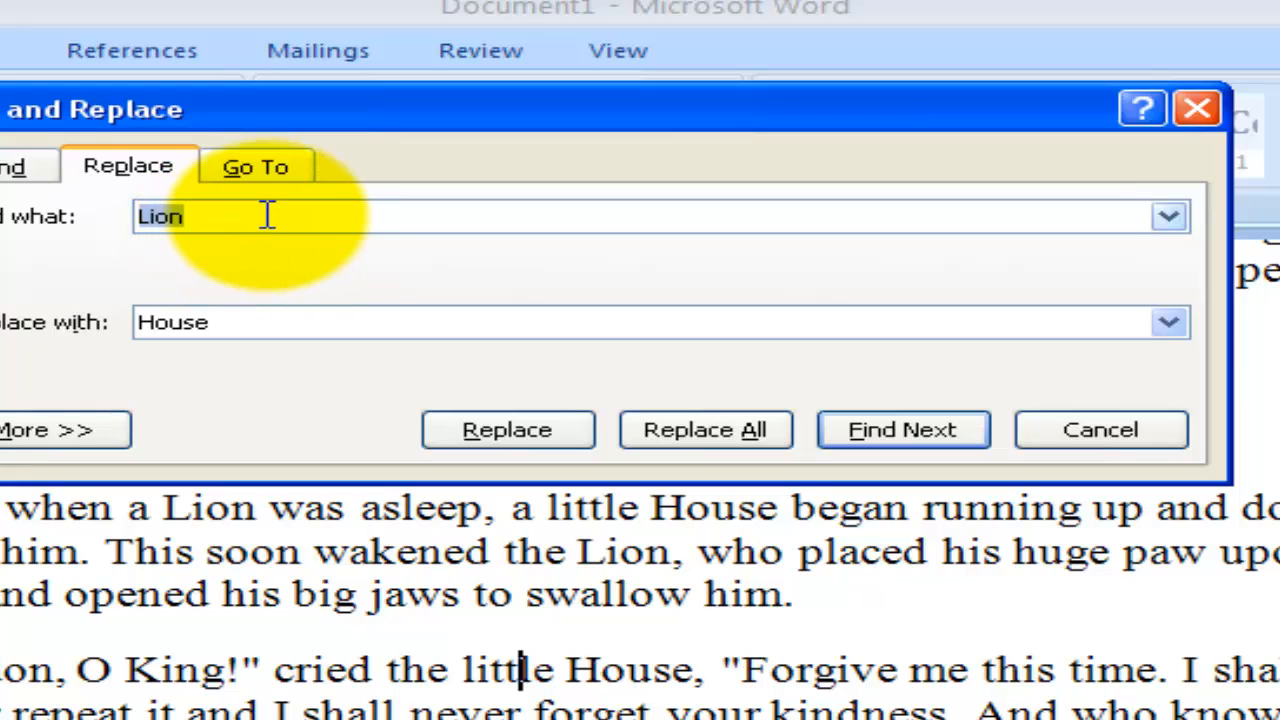
pyautogui.moveTo(267, 215); pyautogui.dragTo(19, 187)
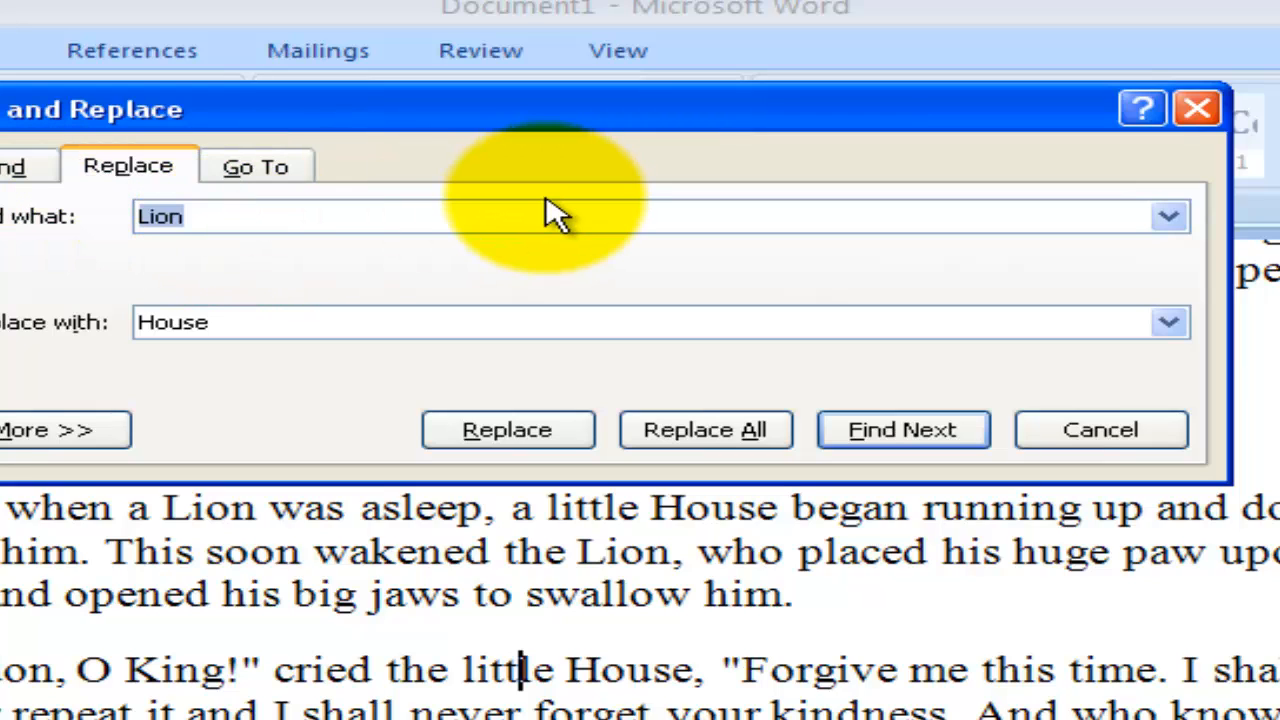
pyautogui.press('Tab')
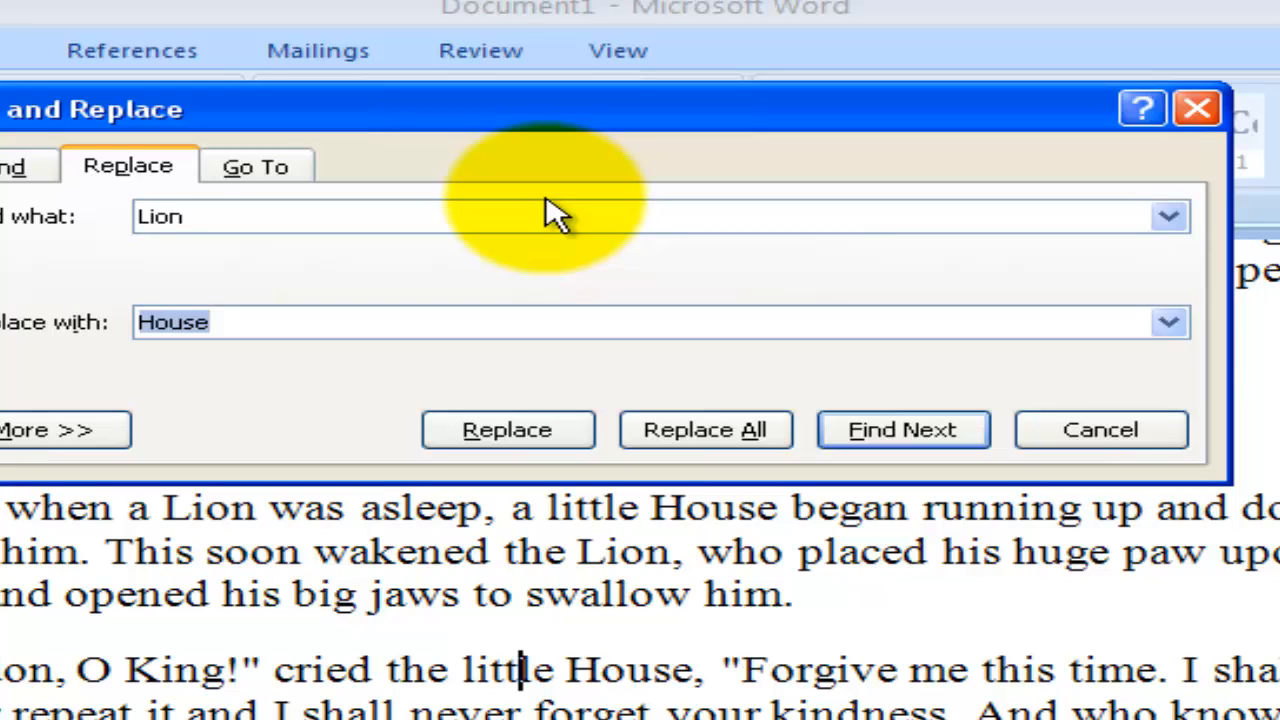
pyautogui.write('H')
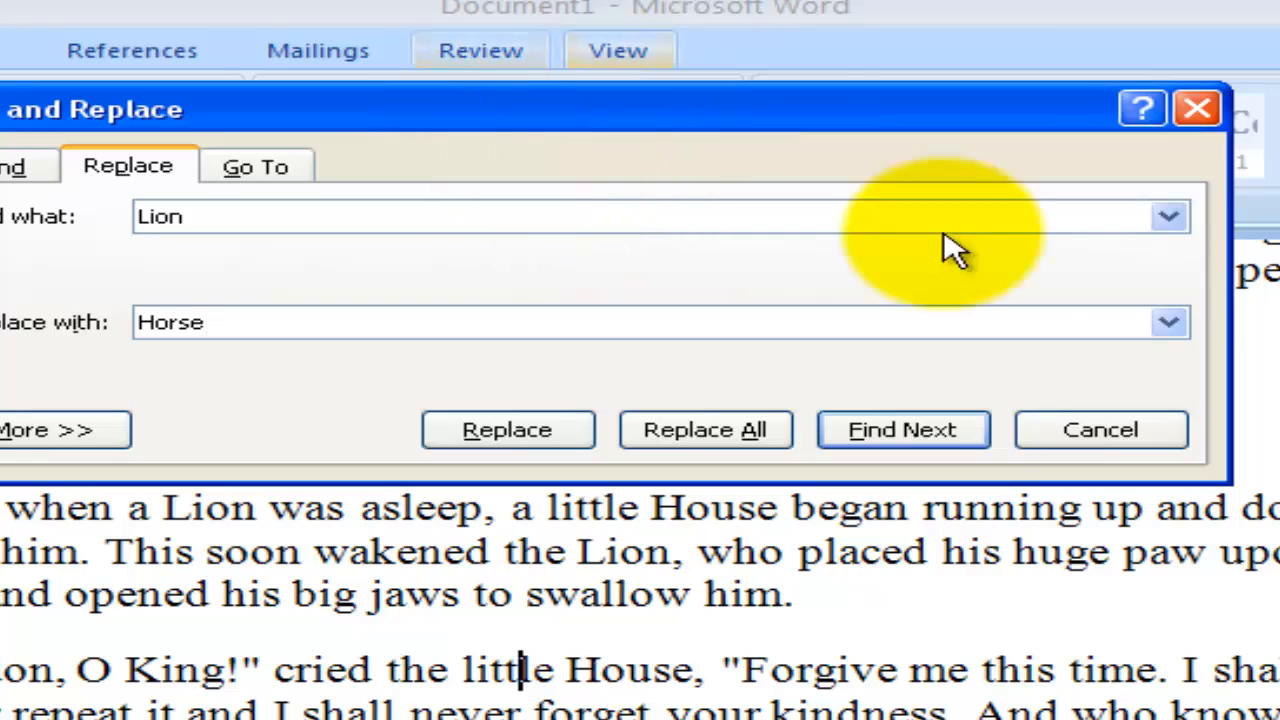
pyautogui.click(722, 436)
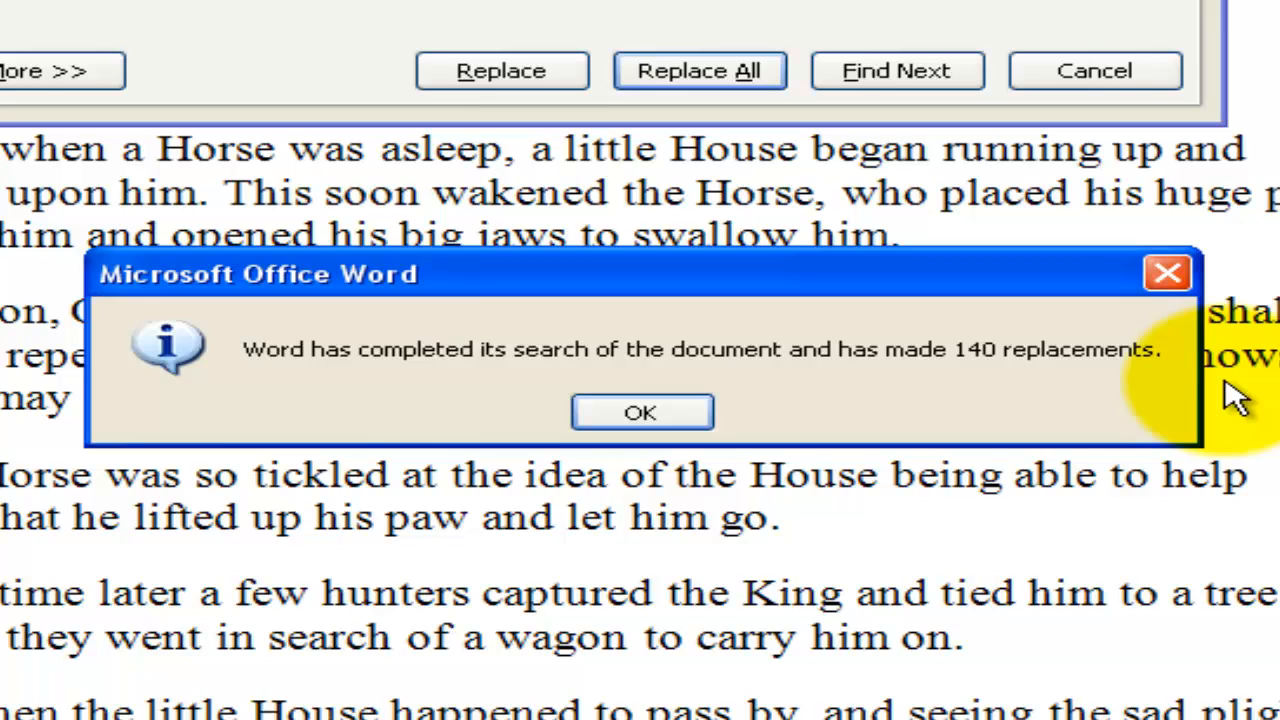
pyautogui.click(640, 411)
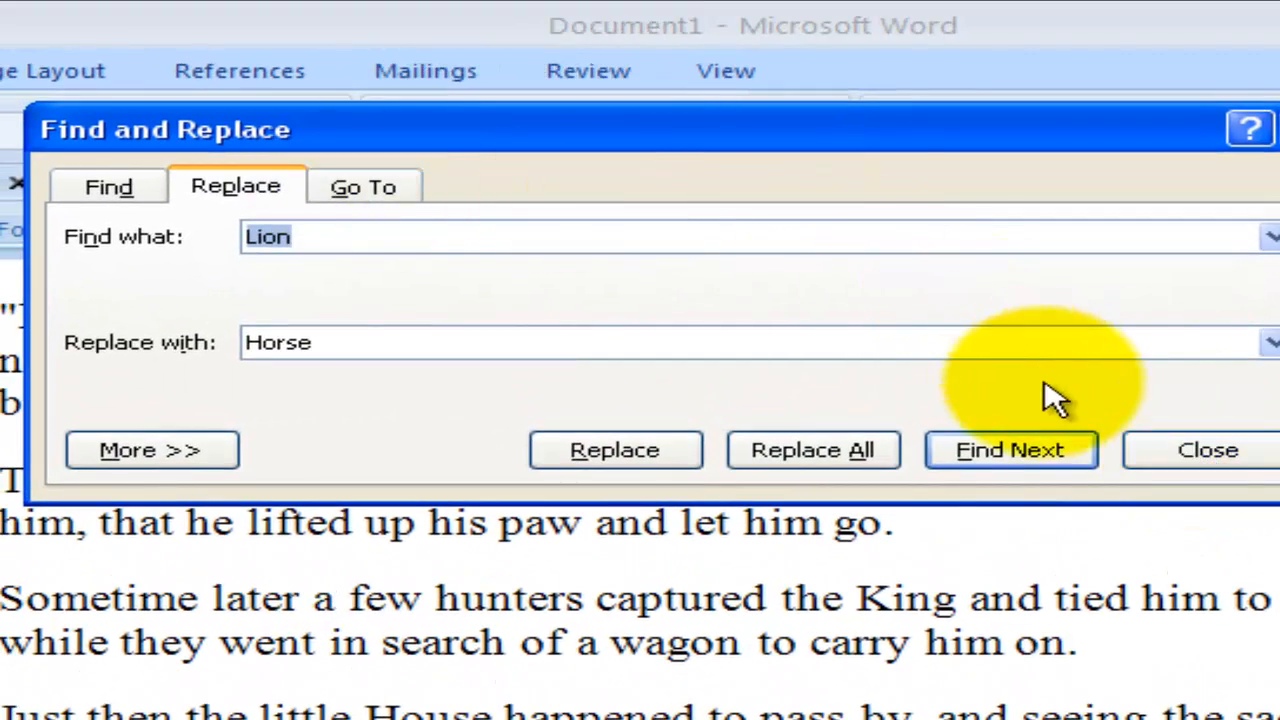
pyautogui.click(1243, 458)
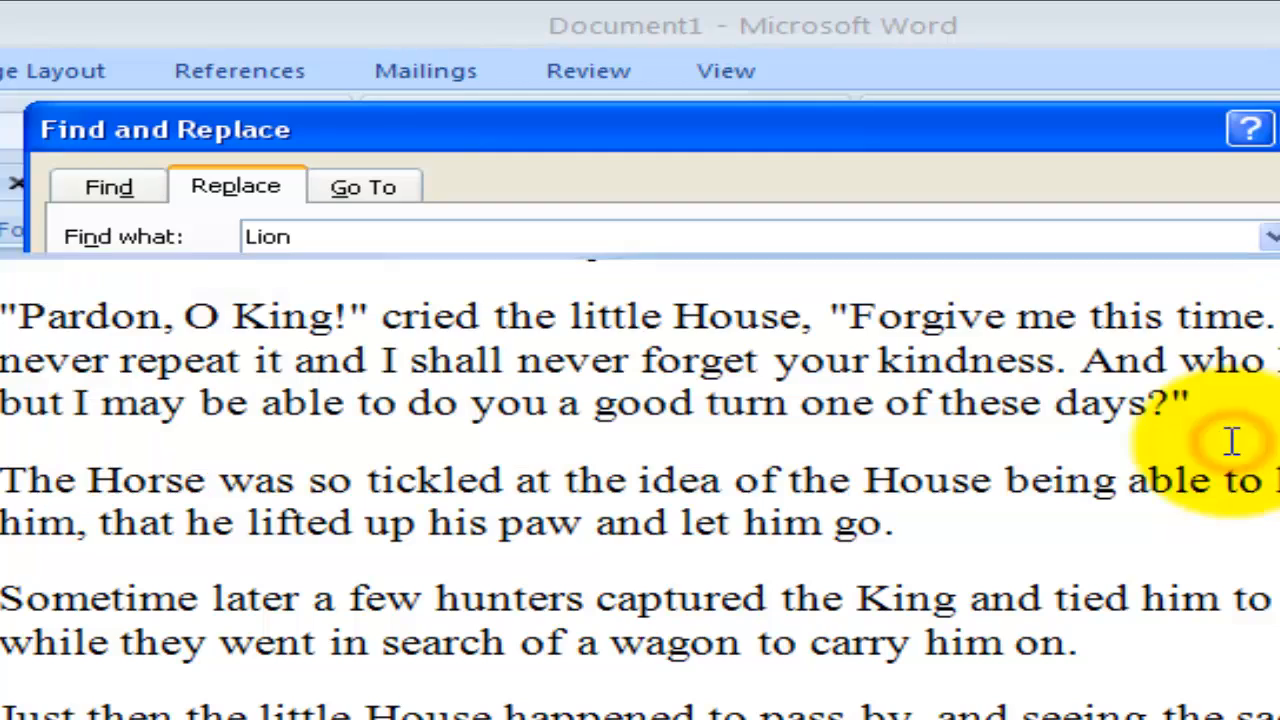
# - Reopen Go To, choose Page as the target type, and go to page 9 of the document
pyautogui.hotkey('ctrl', 'g')
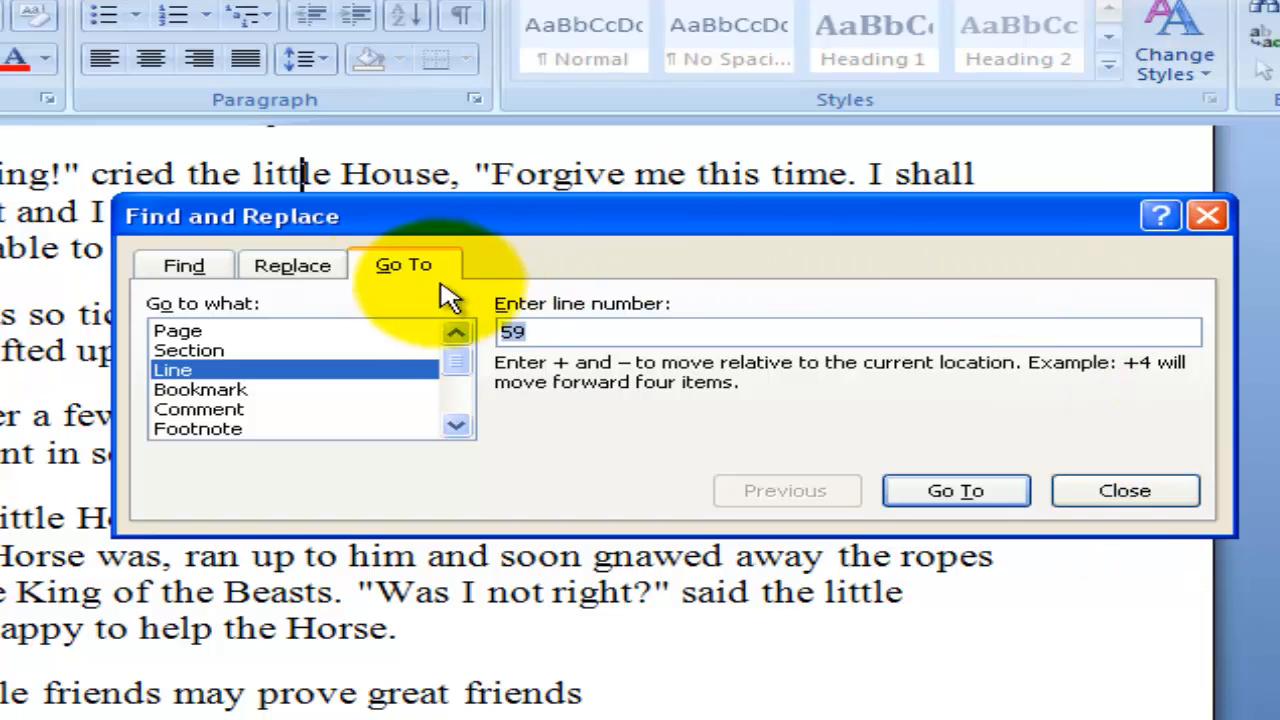
pyautogui.click(186, 333)
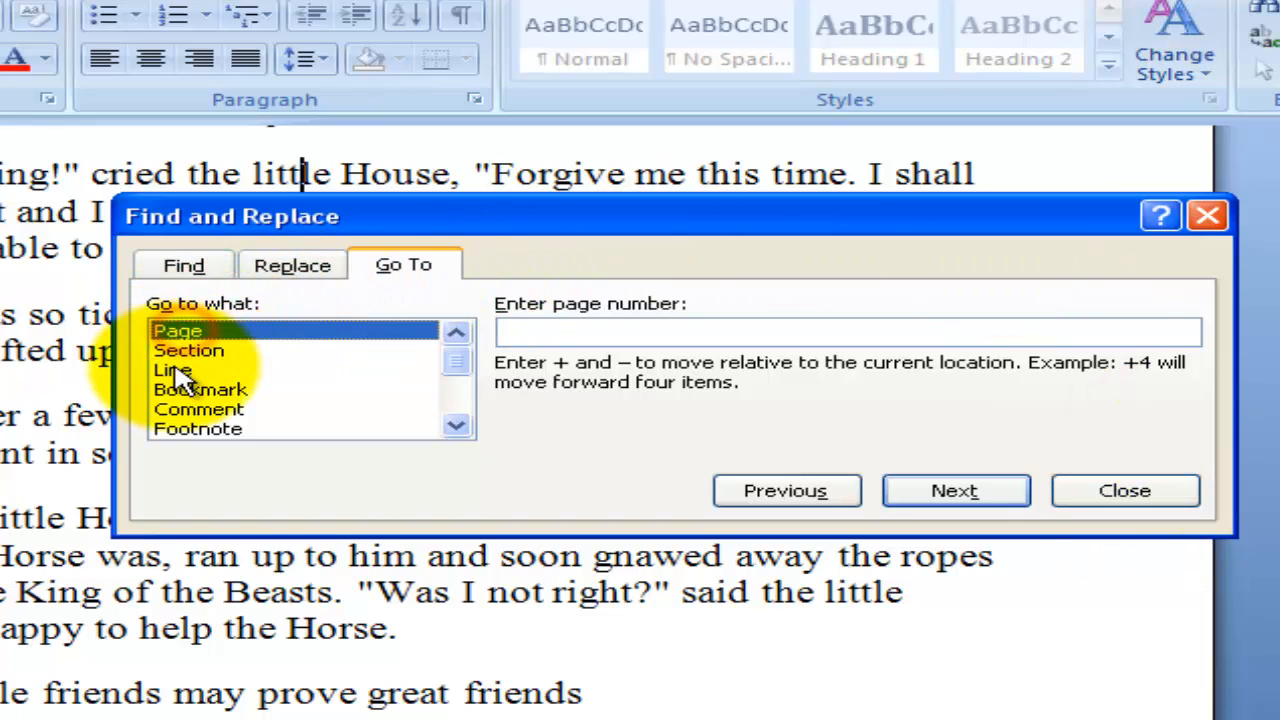
pyautogui.click(178, 371)
pyautogui.click(195, 350)
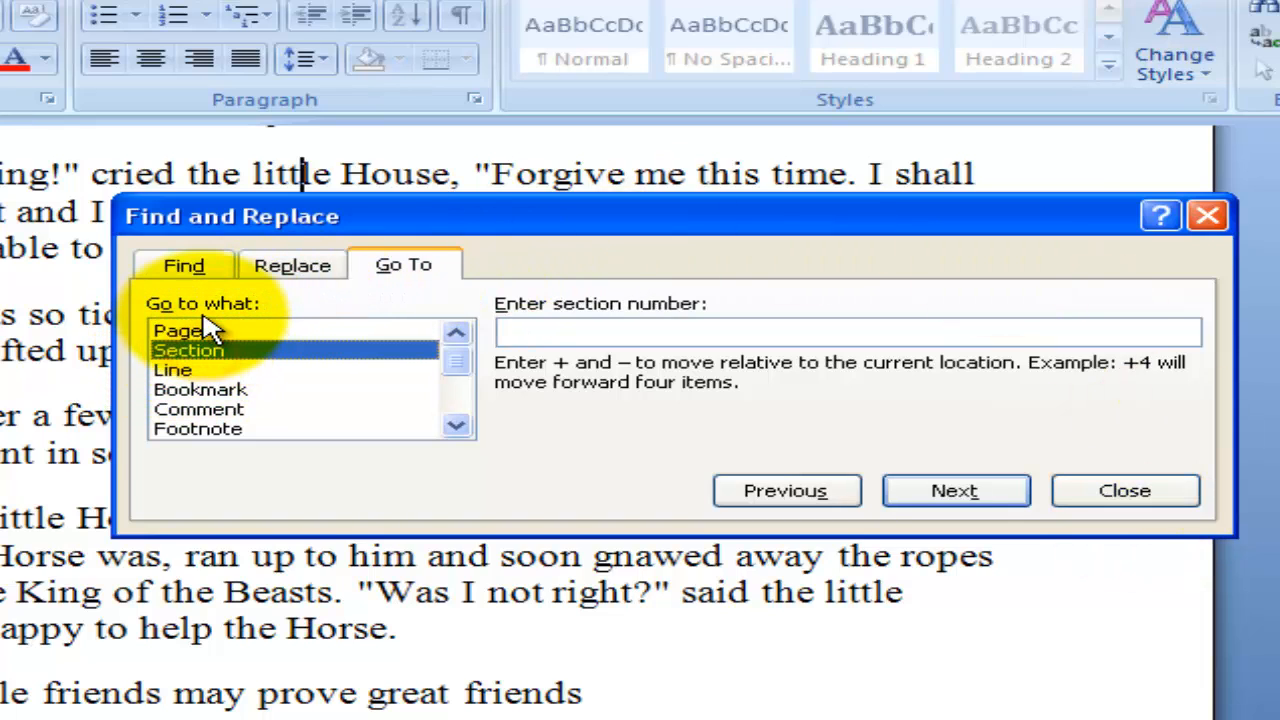
pyautogui.click(185, 331)
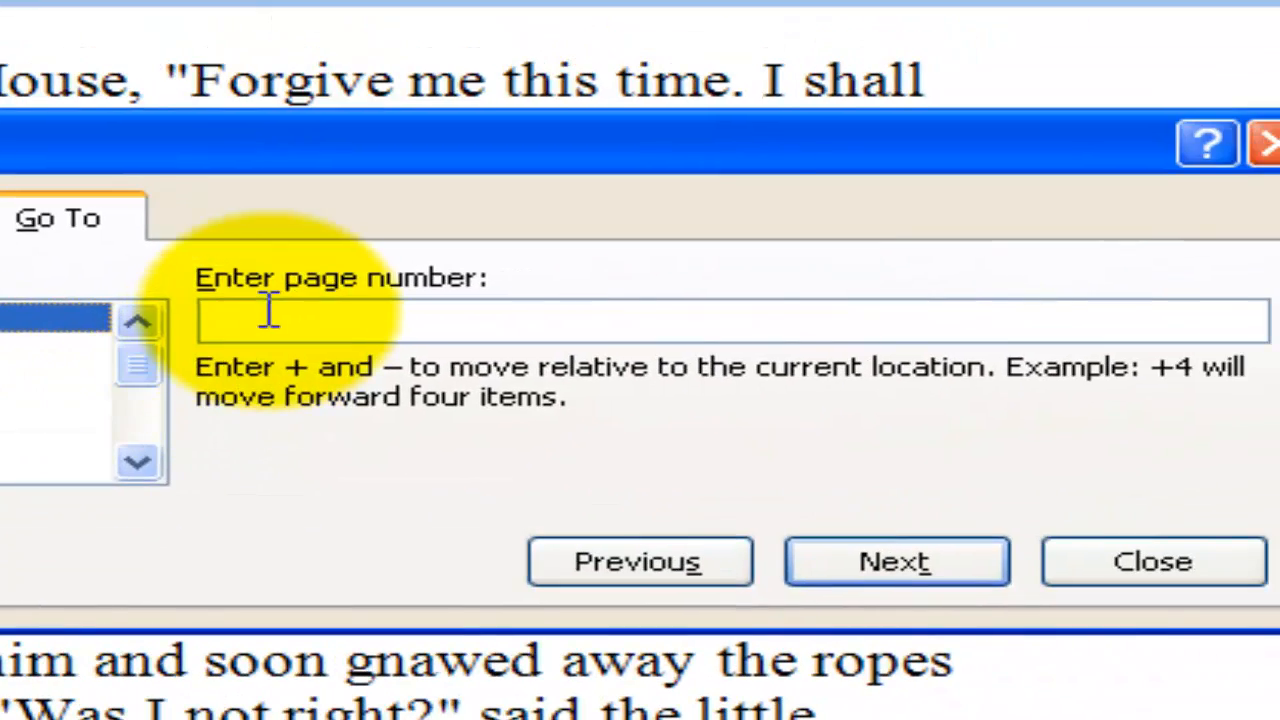
pyautogui.click(268, 314)
pyautogui.write('9')
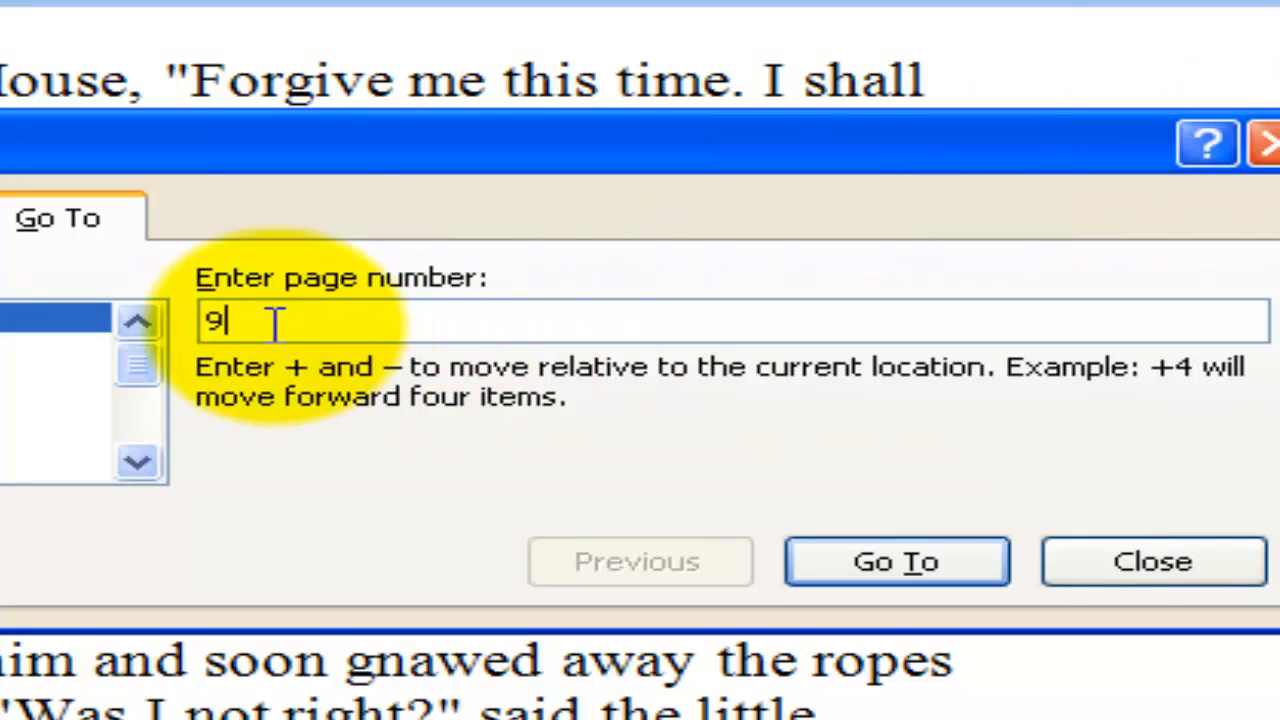
pyautogui.click(905, 545)
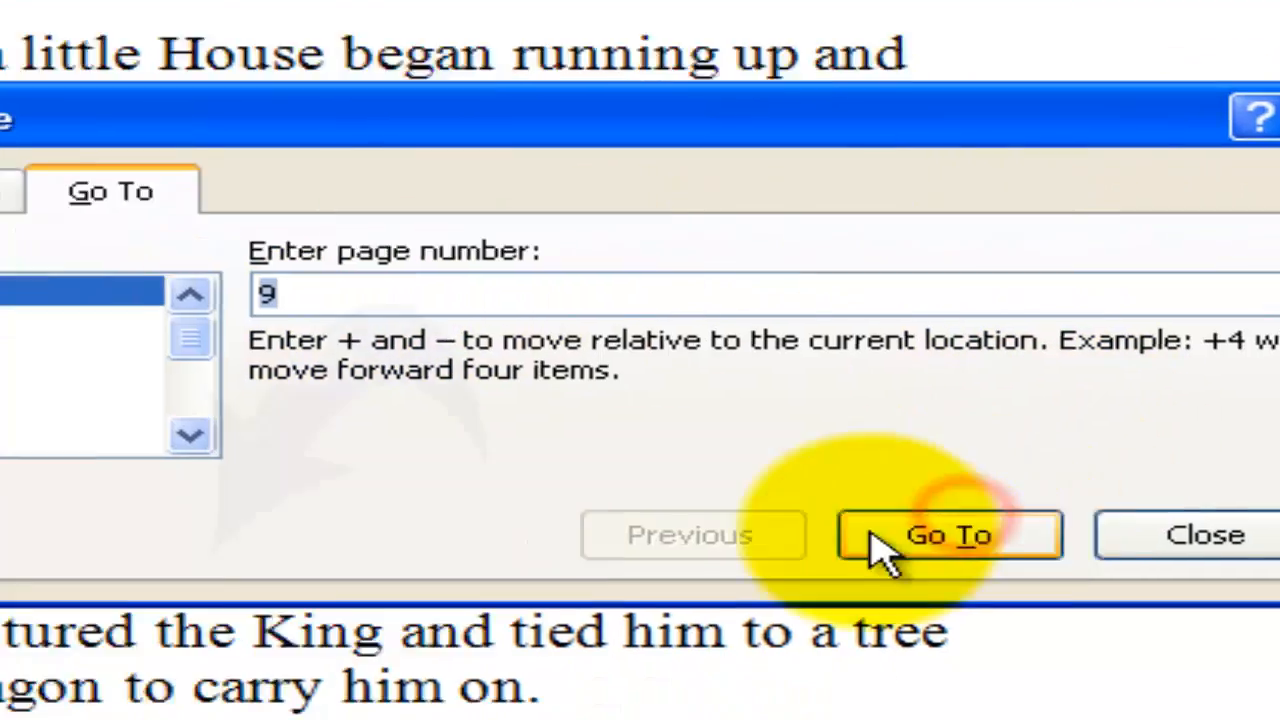